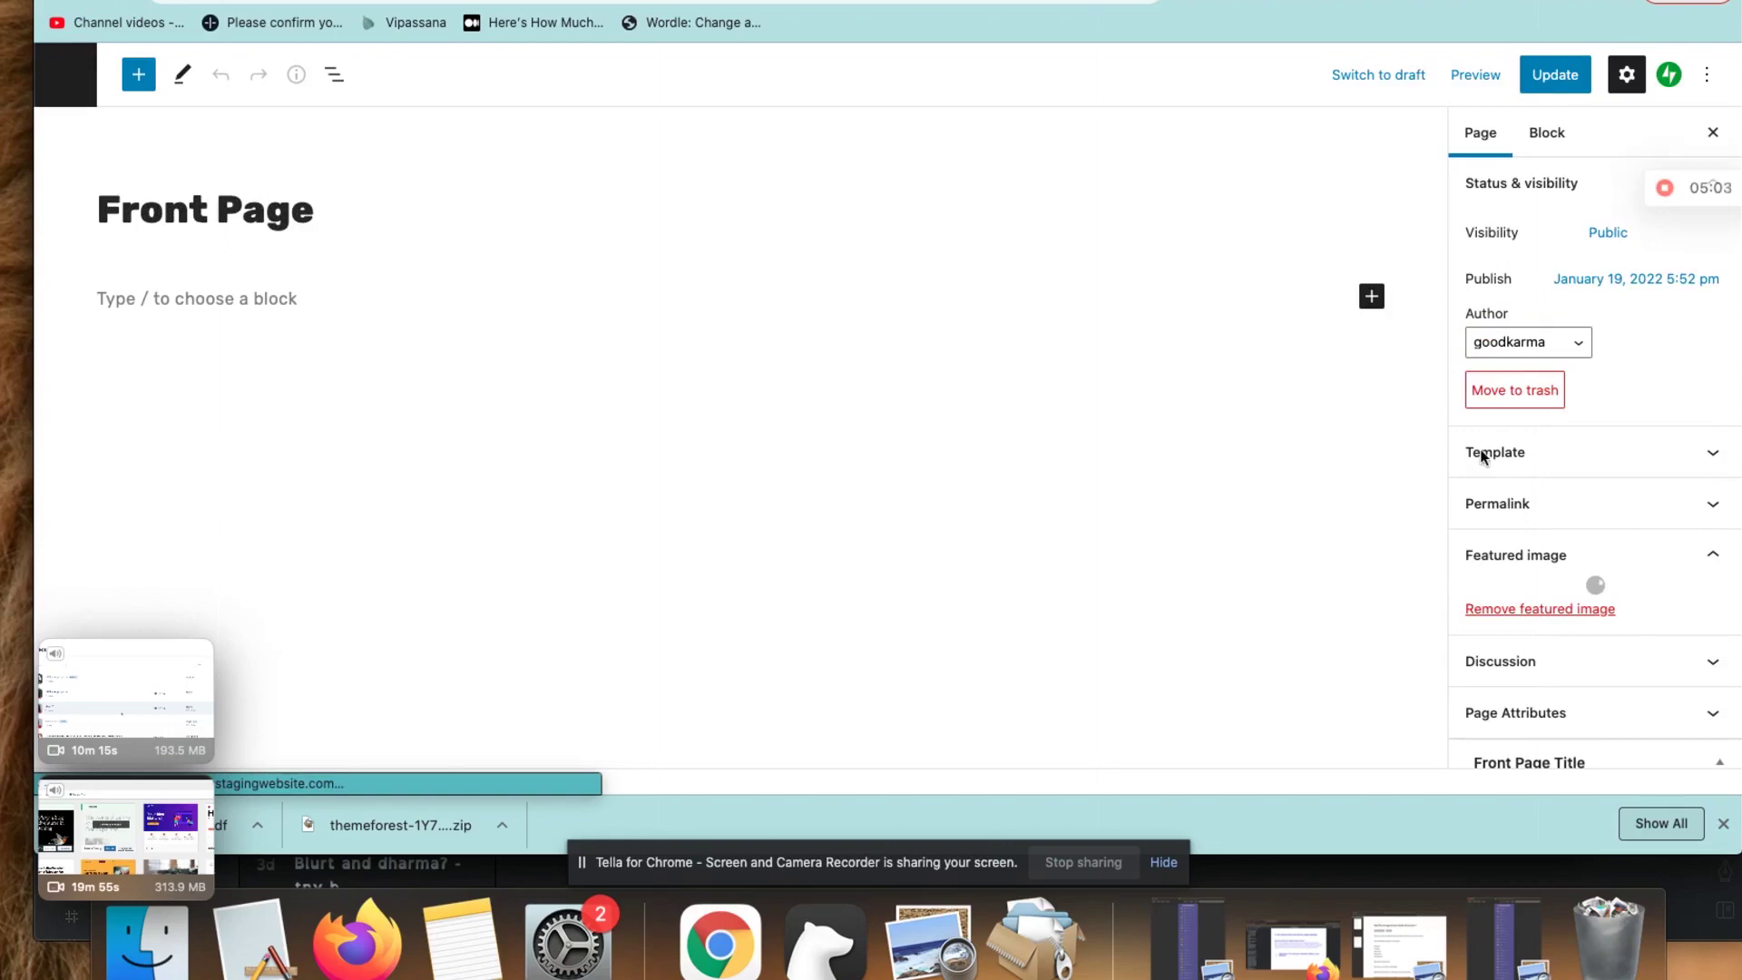
{"action": "left_click", "coordinate": [1431, 511]}
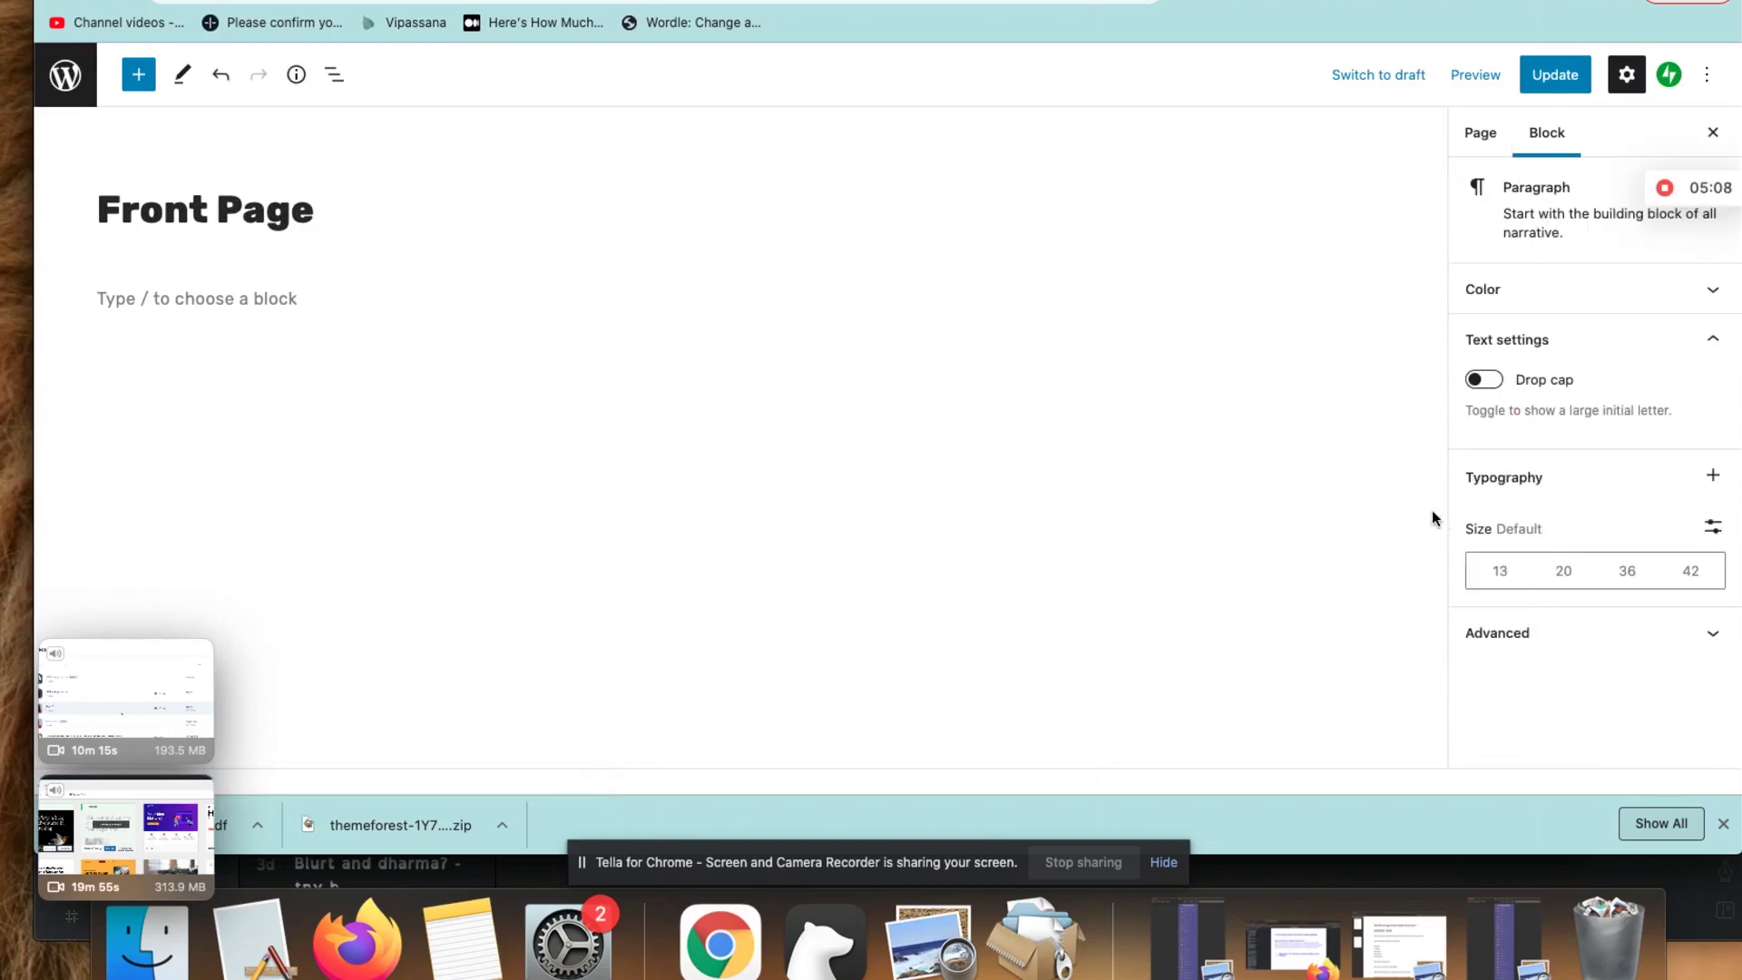
{"action": "left_click", "coordinate": [1478, 145]}
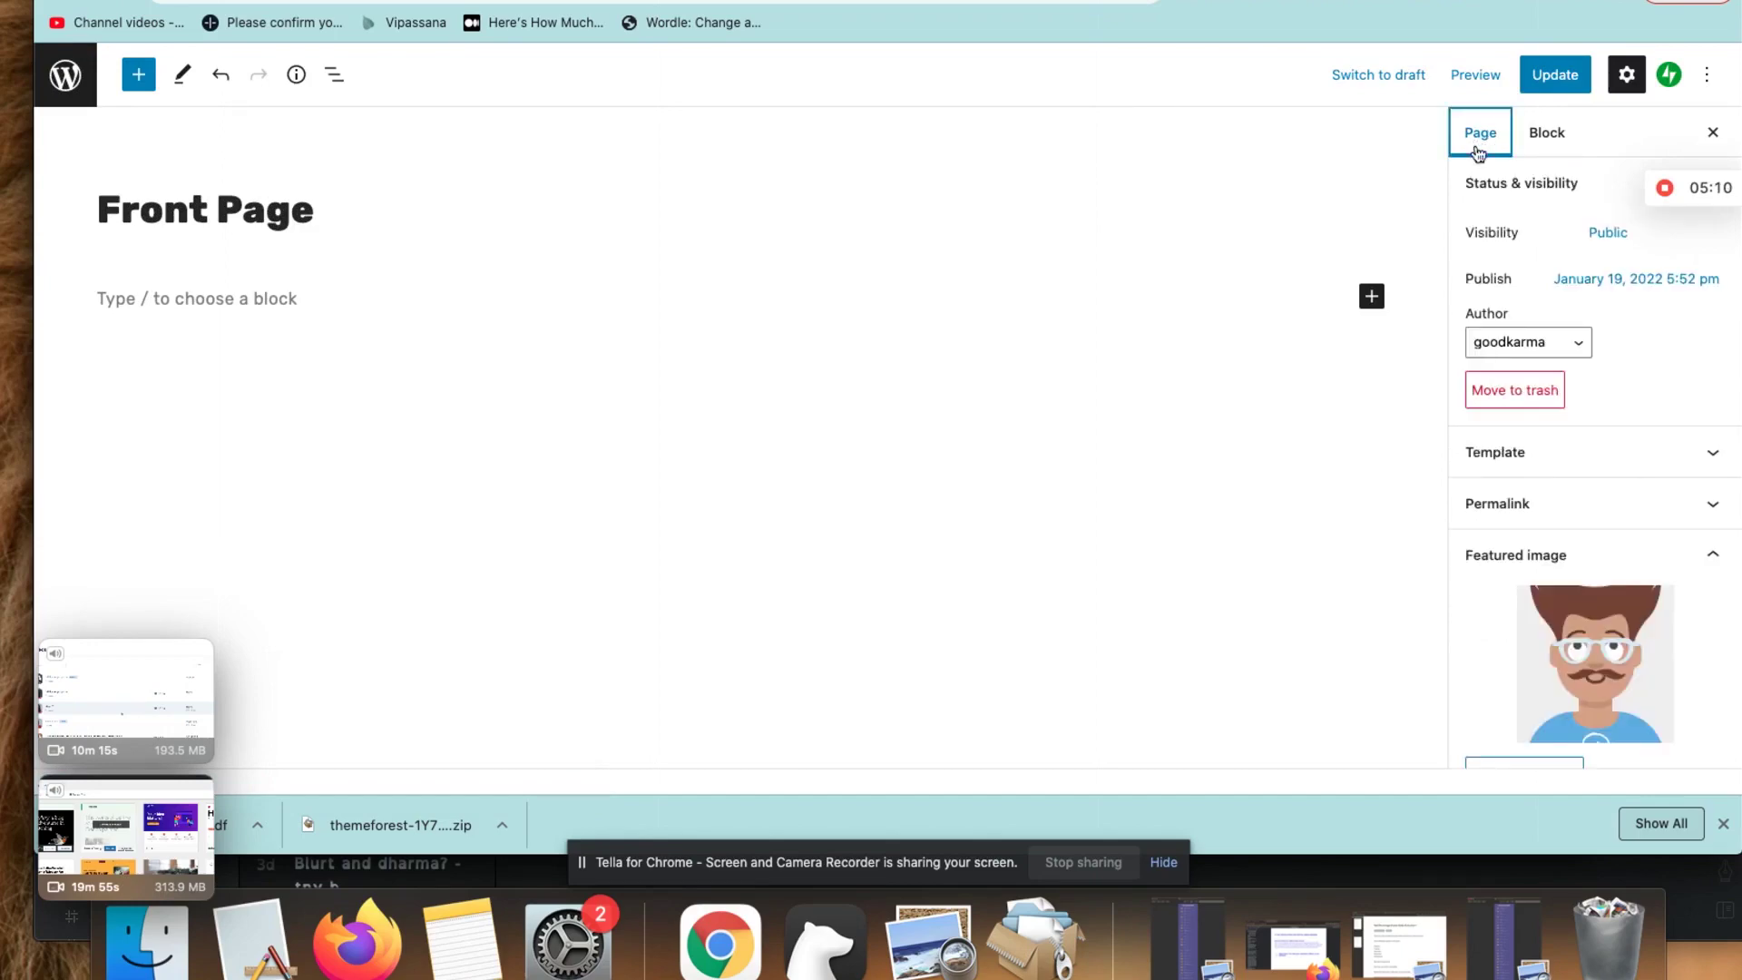
{"action": "left_click", "coordinate": [1432, 453]}
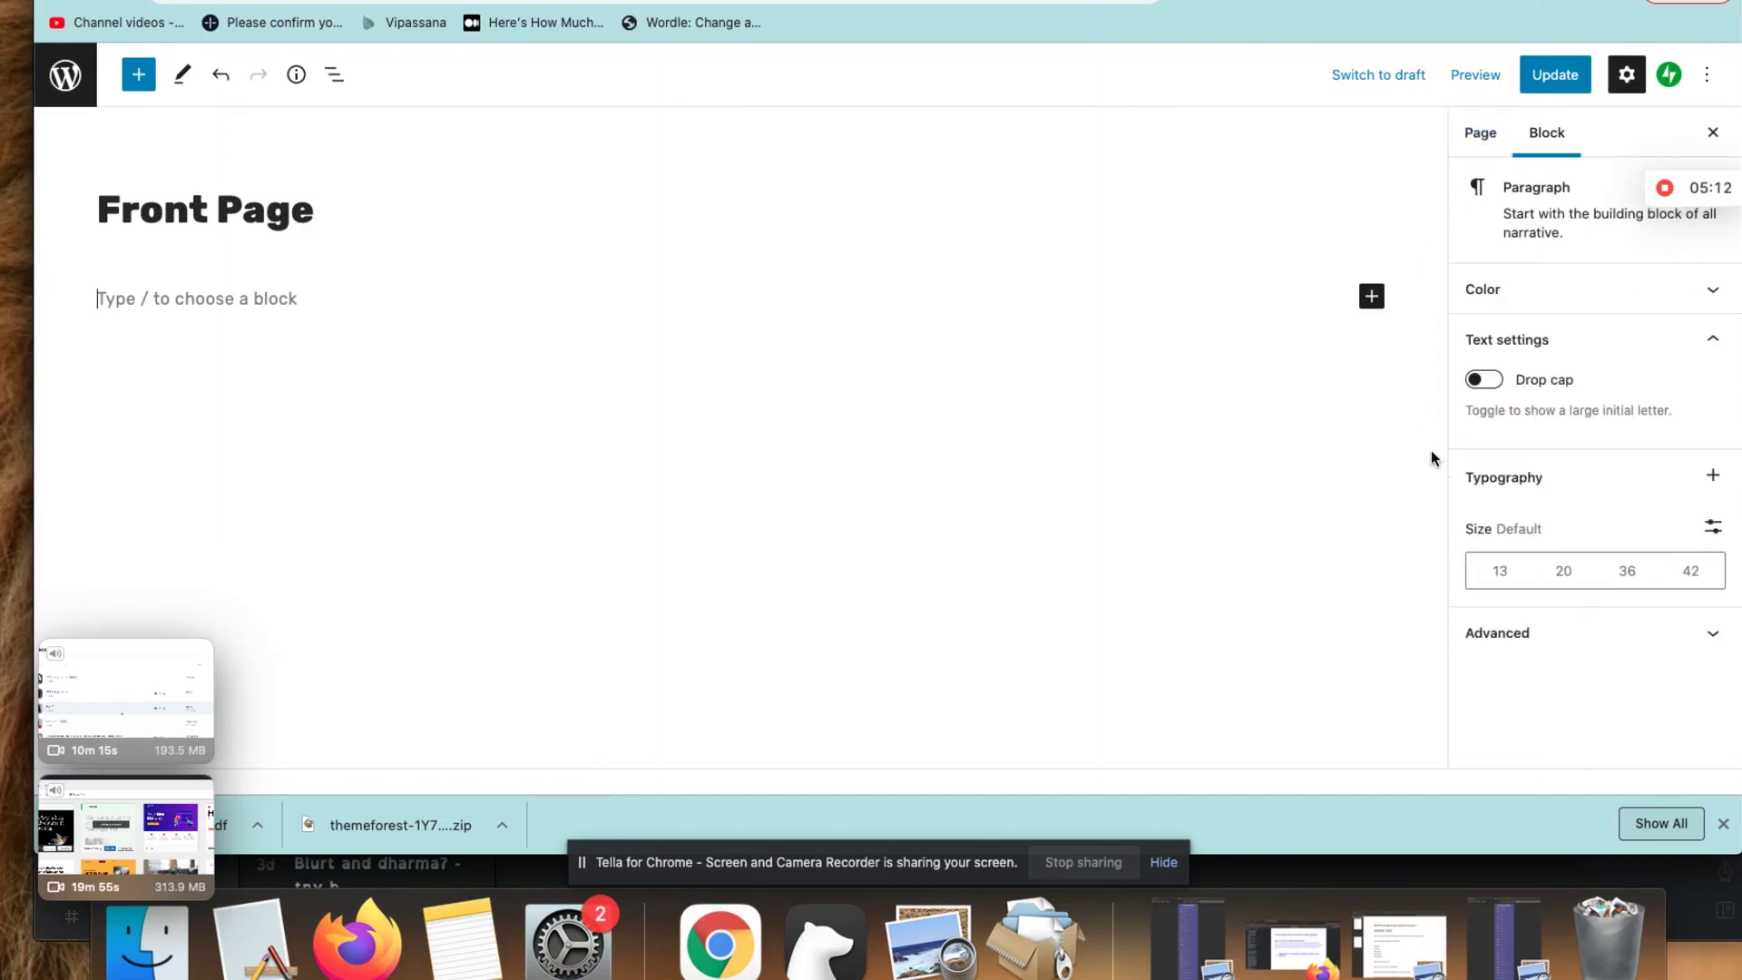
{"action": "left_click", "coordinate": [1483, 134]}
{"action": "left_click", "coordinate": [1638, 385]}
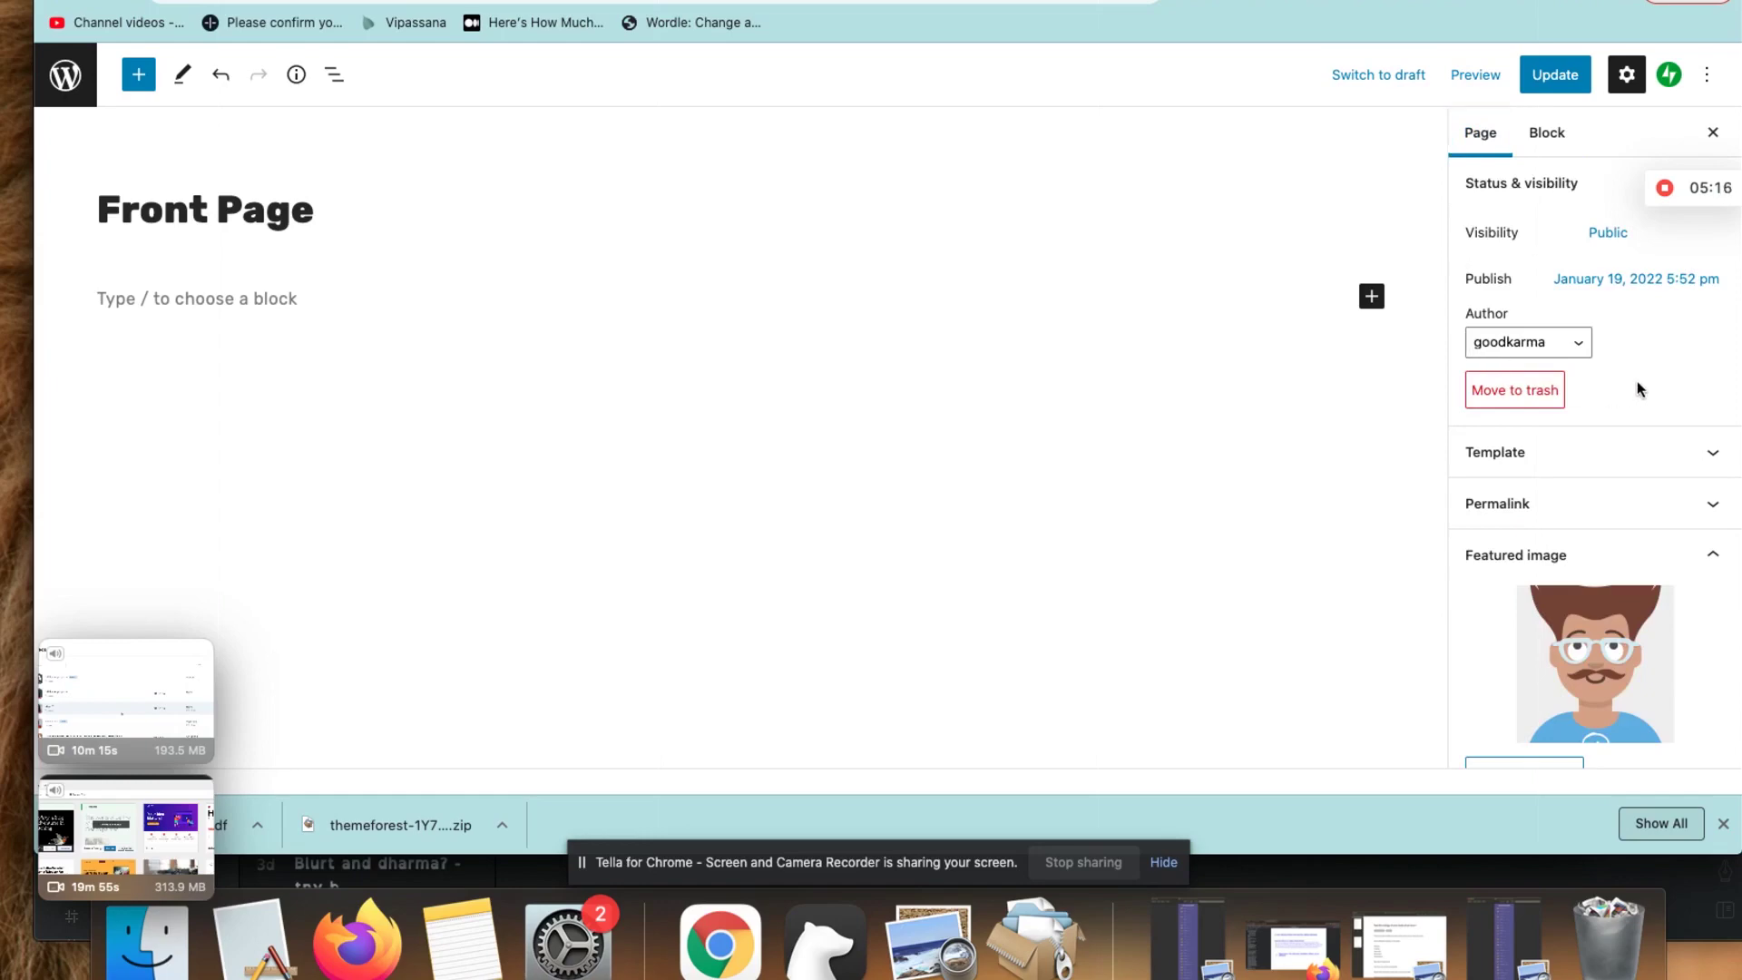
{"action": "scroll", "coordinate": [1637, 384], "scroll_direction": "down", "scroll_amount": 3}
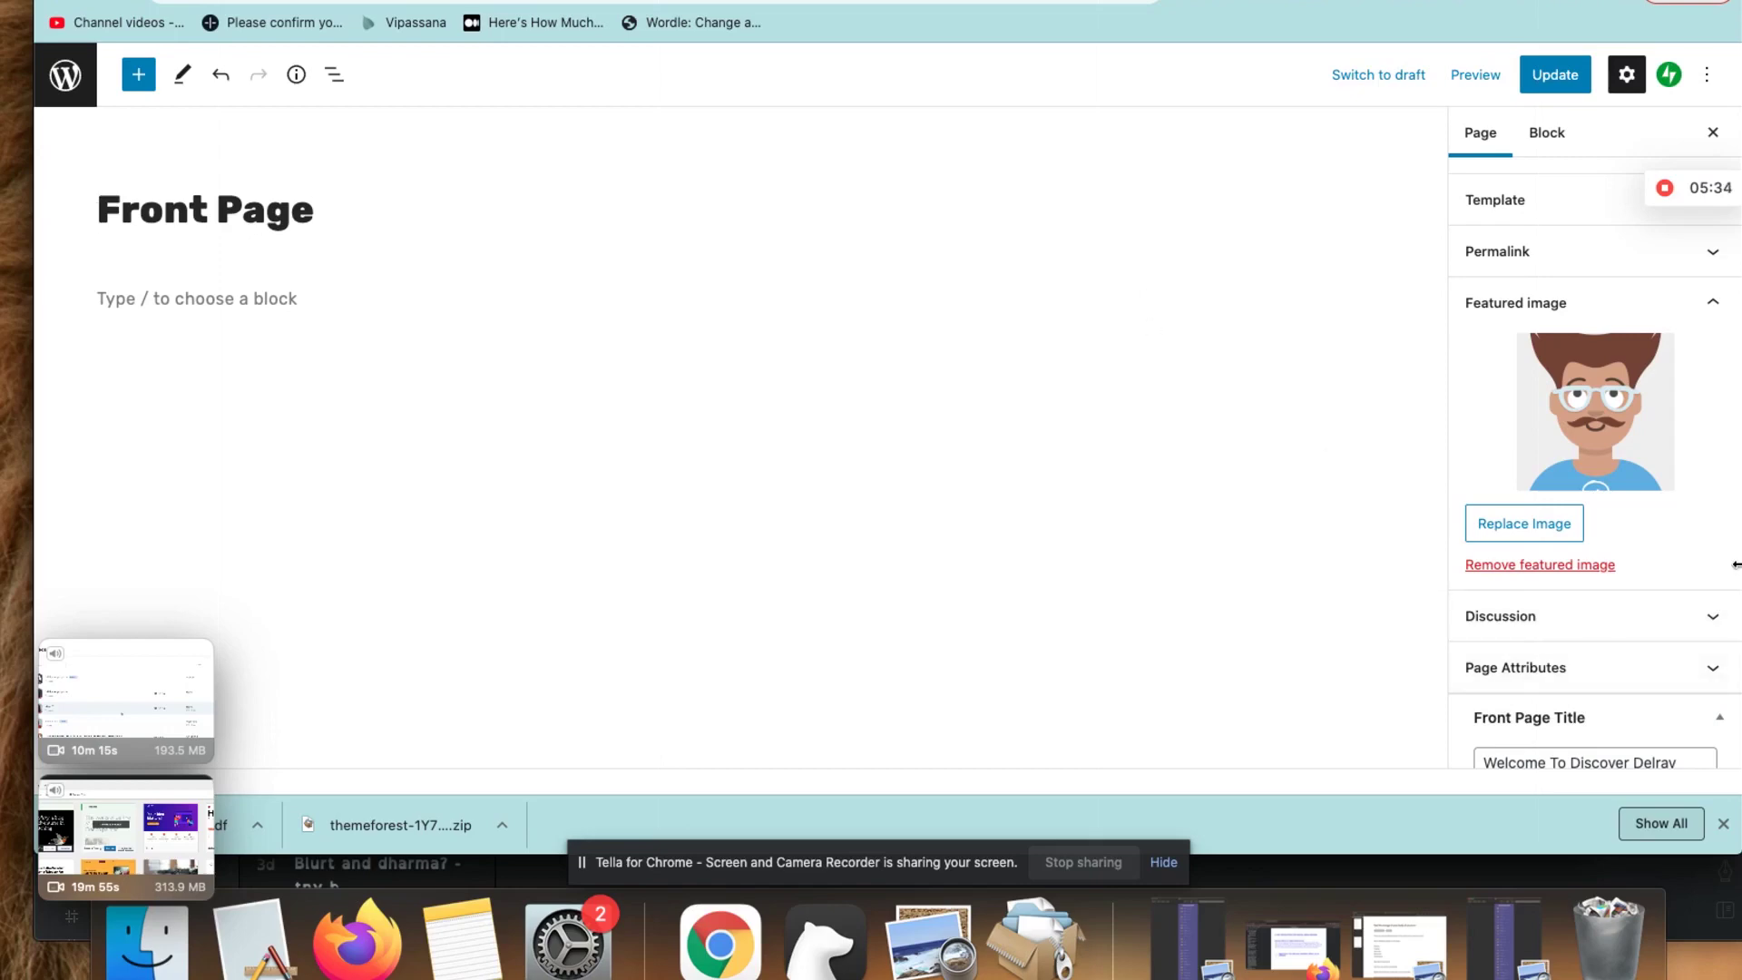
- Check that the Page Subtitle text runs through to 'partying in Paradise!'
{"action": "scroll", "coordinate": [1735, 570], "scroll_direction": "down", "scroll_amount": 3}
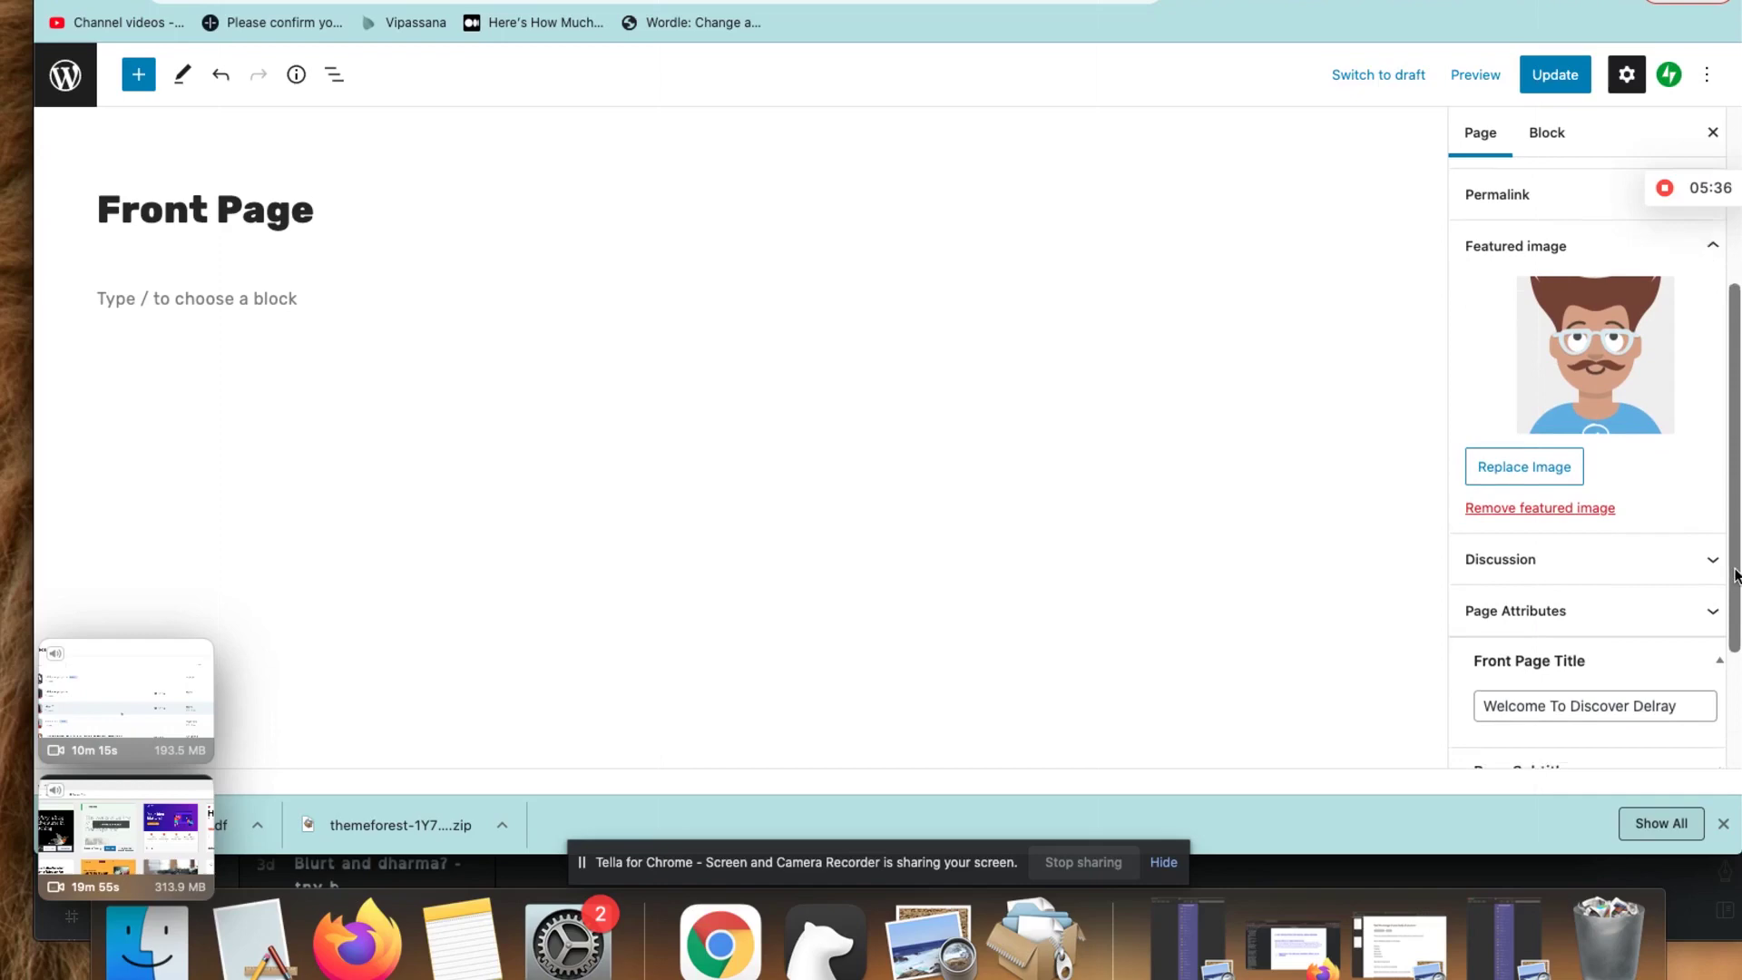
{"action": "scroll", "coordinate": [1735, 573], "scroll_direction": "down", "scroll_amount": 4}
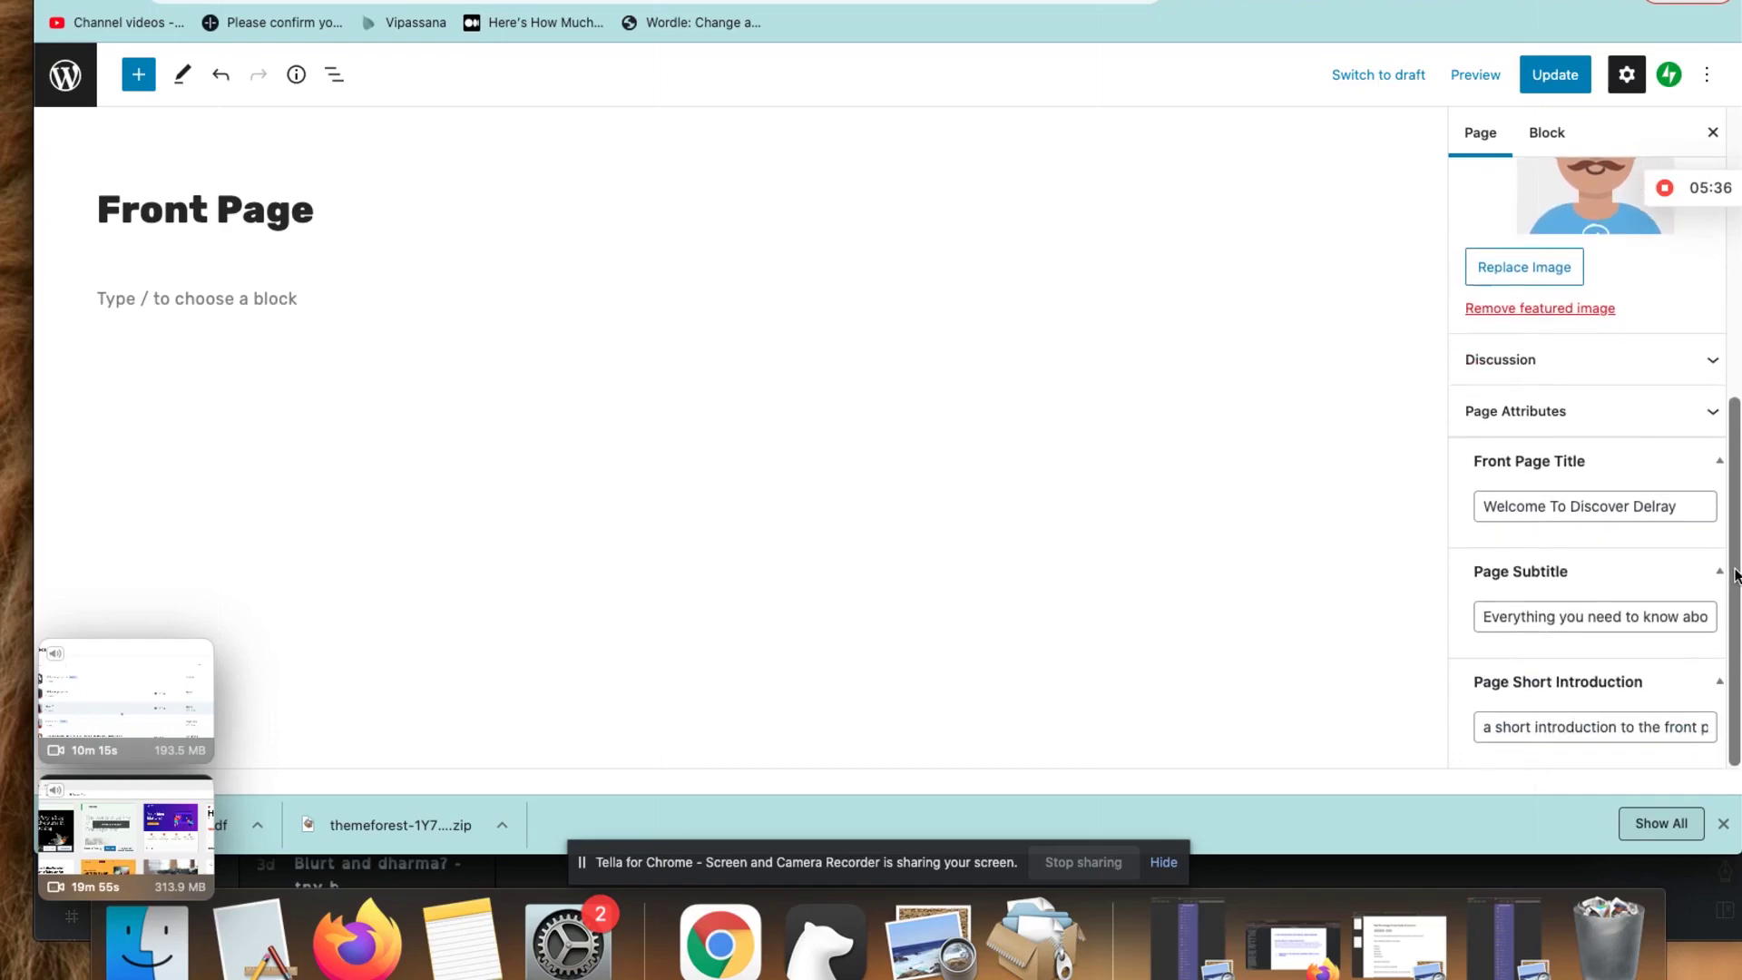
{"action": "left_click", "coordinate": [1502, 619]}
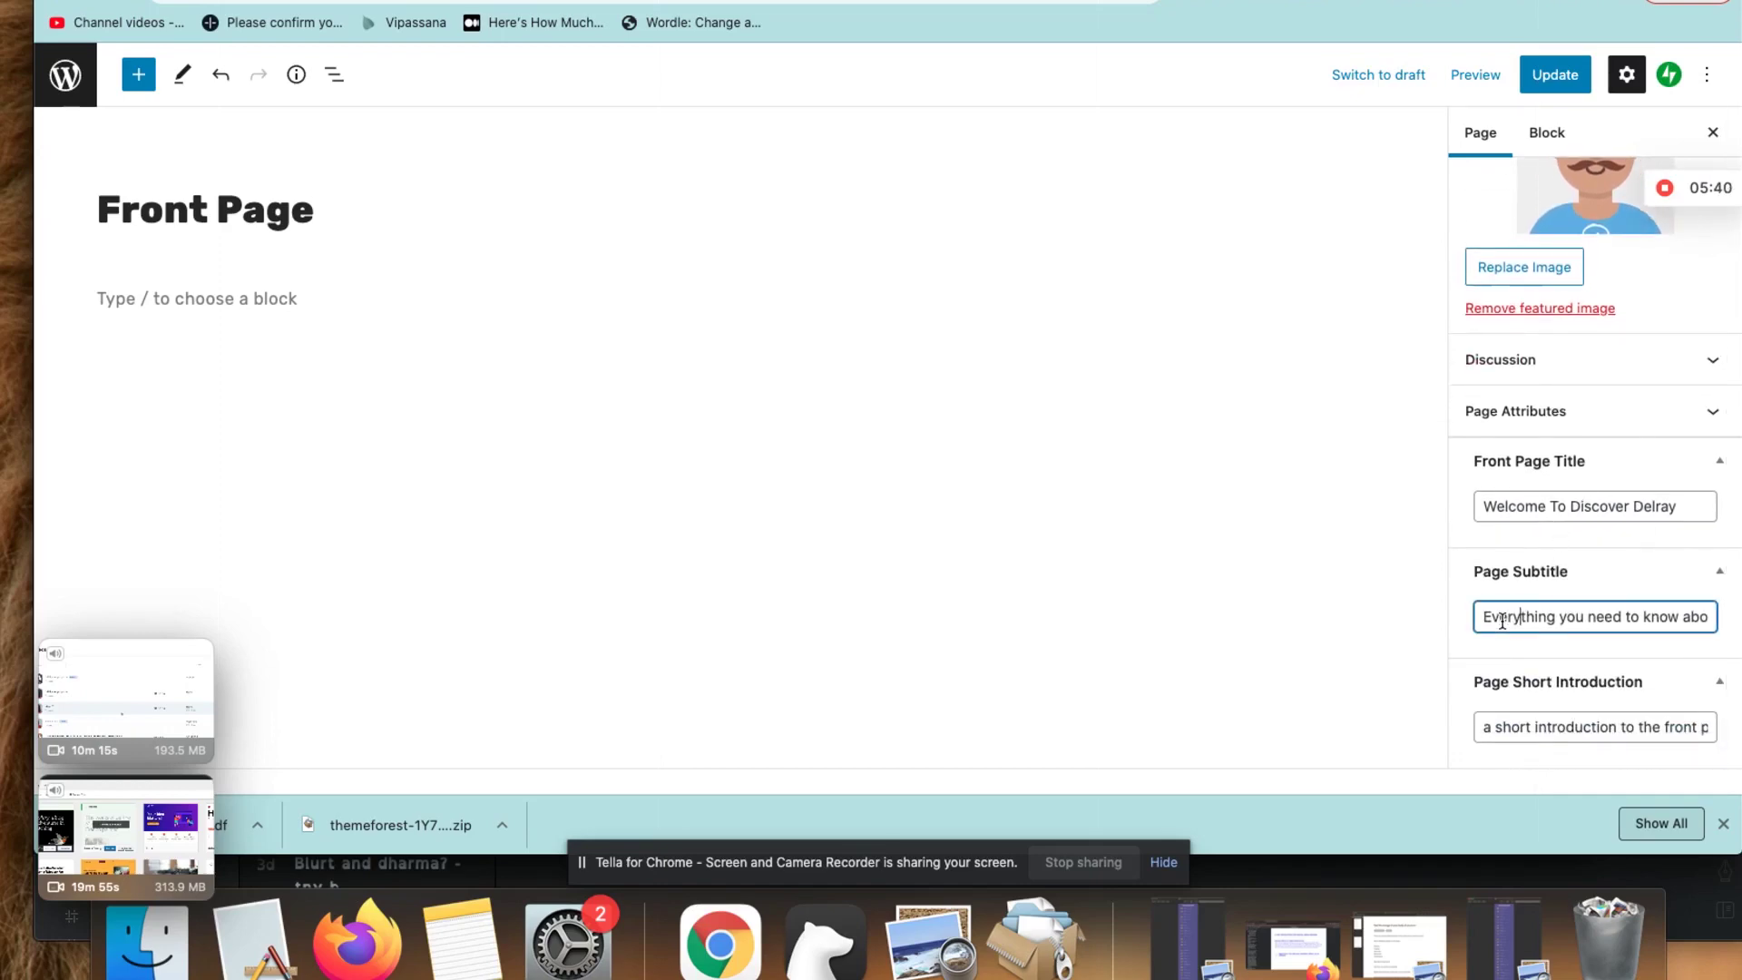
{"action": "key", "text": "Right"}
{"action": "key", "text": "Right"}
{"action": "key", "text": "Right"}
{"action": "key", "text": "Right"}
{"action": "key", "text": "Right"}
{"action": "key", "text": "Right"}
{"action": "key", "text": "Right"}
{"action": "key", "text": "Right"}
{"action": "key", "text": "Right"}
{"action": "key", "text": "Right"}
{"action": "key", "text": "Right"}
{"action": "key", "text": "Right"}
{"action": "key", "text": "Right"}
{"action": "key", "text": "Right"}
{"action": "key", "text": "Right"}
{"action": "key", "text": "Right"}
{"action": "key", "text": "Right"}
{"action": "key", "text": "Right"}
{"action": "key", "text": "Right"}
{"action": "key", "text": "Right"}
{"action": "key", "text": "Right"}
{"action": "key", "text": "Right"}
{"action": "key", "text": "Right"}
{"action": "key", "text": "Right"}
{"action": "key", "text": "Right"}
{"action": "key", "text": "Right"}
{"action": "key", "text": "Right"}
{"action": "key", "text": "Right"}
{"action": "key", "text": "Right"}
{"action": "key", "text": "Right"}
{"action": "key", "text": "Right"}
{"action": "key", "text": "Right"}
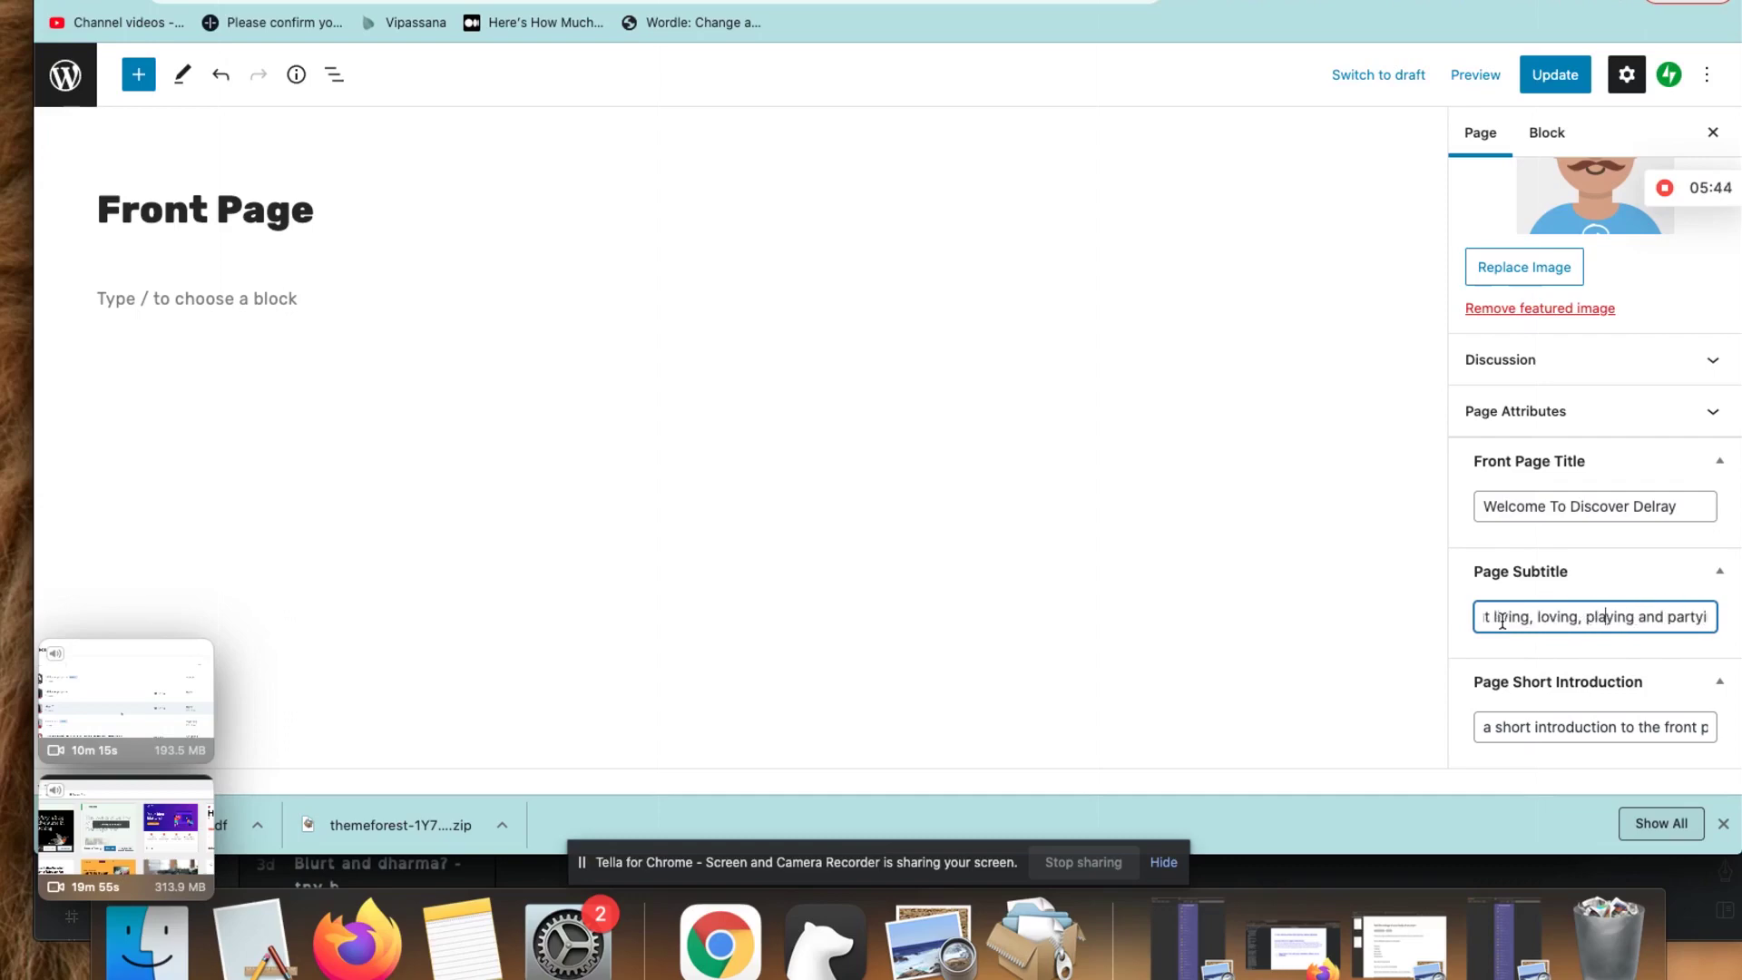
{"action": "key", "text": "Right"}
{"action": "key", "text": "Right"}
{"action": "key", "text": "Right"}
{"action": "key", "text": "Right"}
{"action": "key", "text": "Right"}
{"action": "key", "text": "Right"}
{"action": "key", "text": "Right"}
{"action": "key", "text": "Right"}
{"action": "key", "text": "Right"}
{"action": "key", "text": "Right"}
{"action": "key", "text": "Right"}
{"action": "key", "text": "Right"}
{"action": "key", "text": "Right"}
{"action": "key", "text": "Right"}
{"action": "key", "text": "Right"}
{"action": "key", "text": "Right"}
{"action": "key", "text": "Right"}
{"action": "key", "text": "Right"}
{"action": "key", "text": "Right"}
{"action": "key", "text": "Right"}
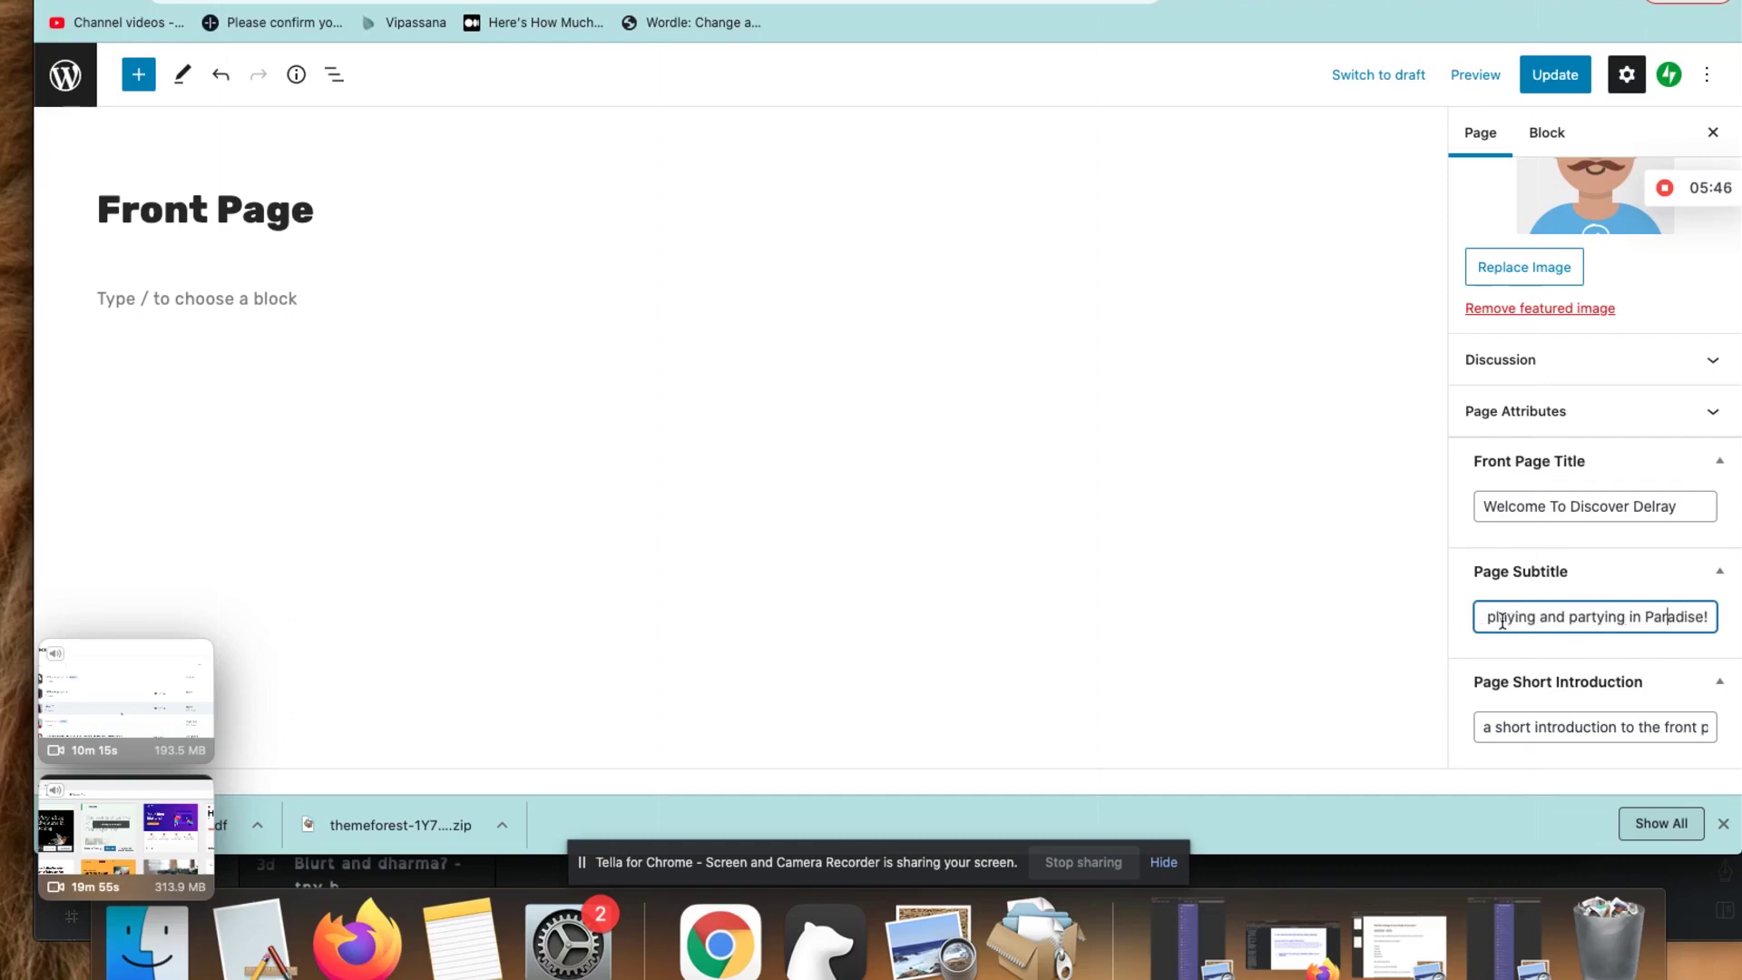
- Select all the placeholder text in the Page Short Introduction field
{"action": "left_click", "coordinate": [1462, 719]}
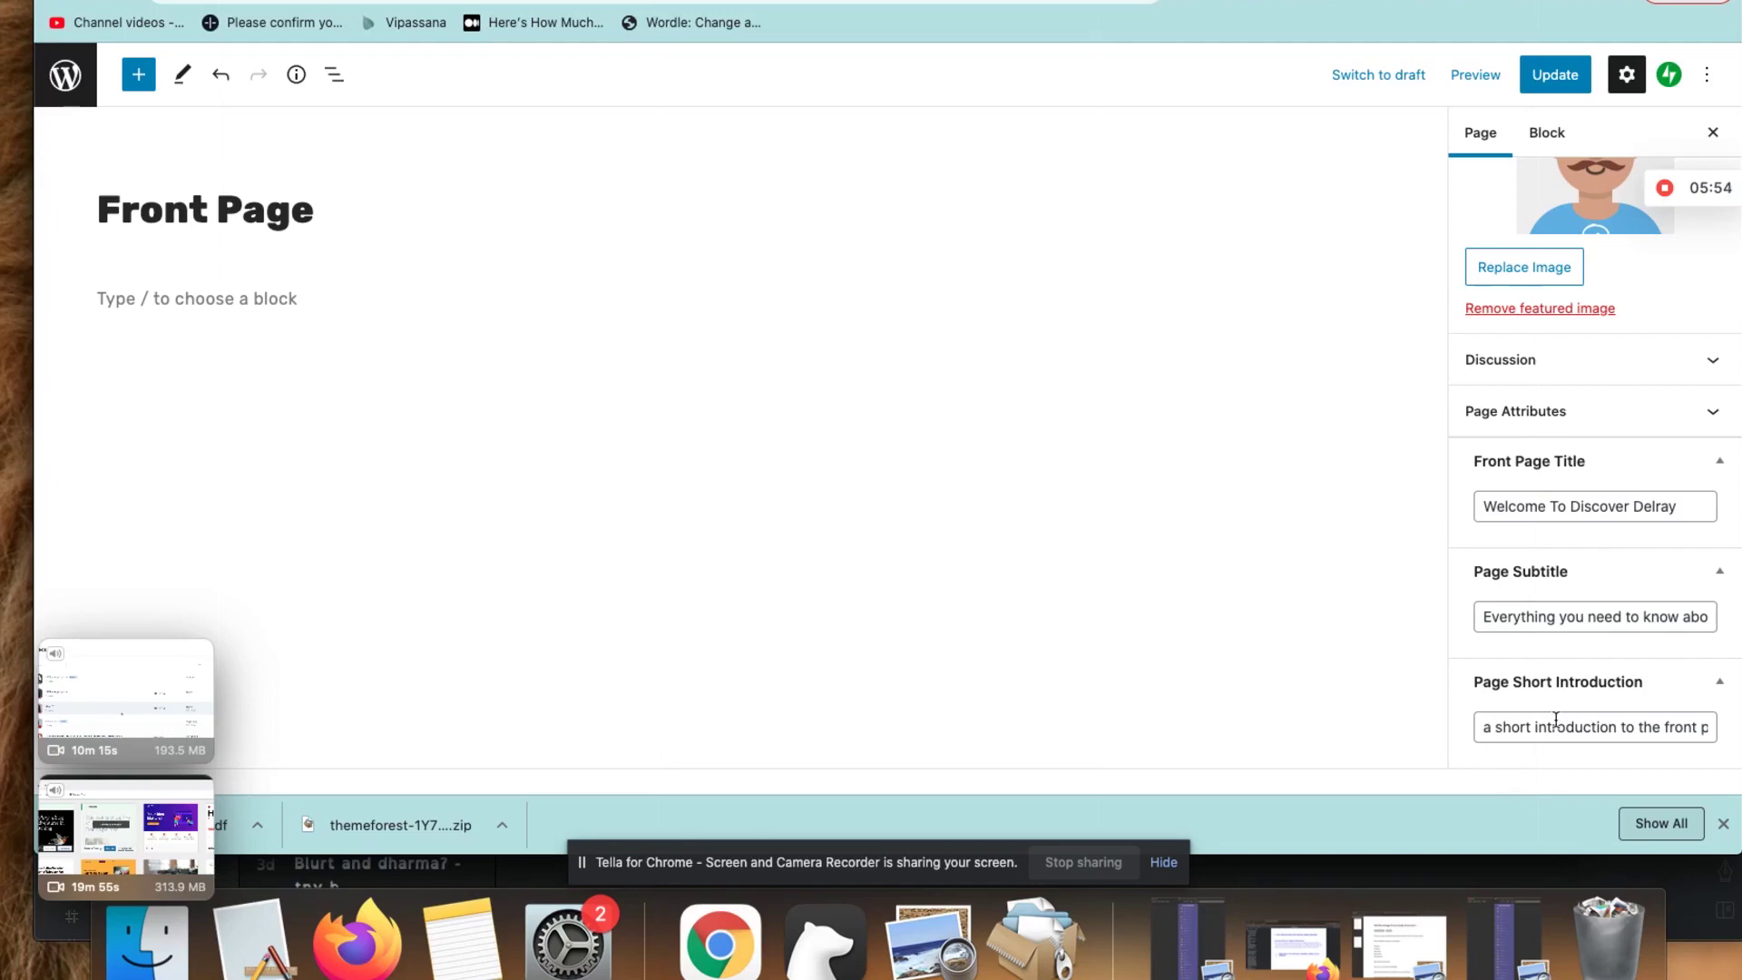
{"action": "left_click", "coordinate": [1484, 724]}
{"action": "left_click_drag", "start_coordinate": [1500, 726], "coordinate": [1737, 736]}
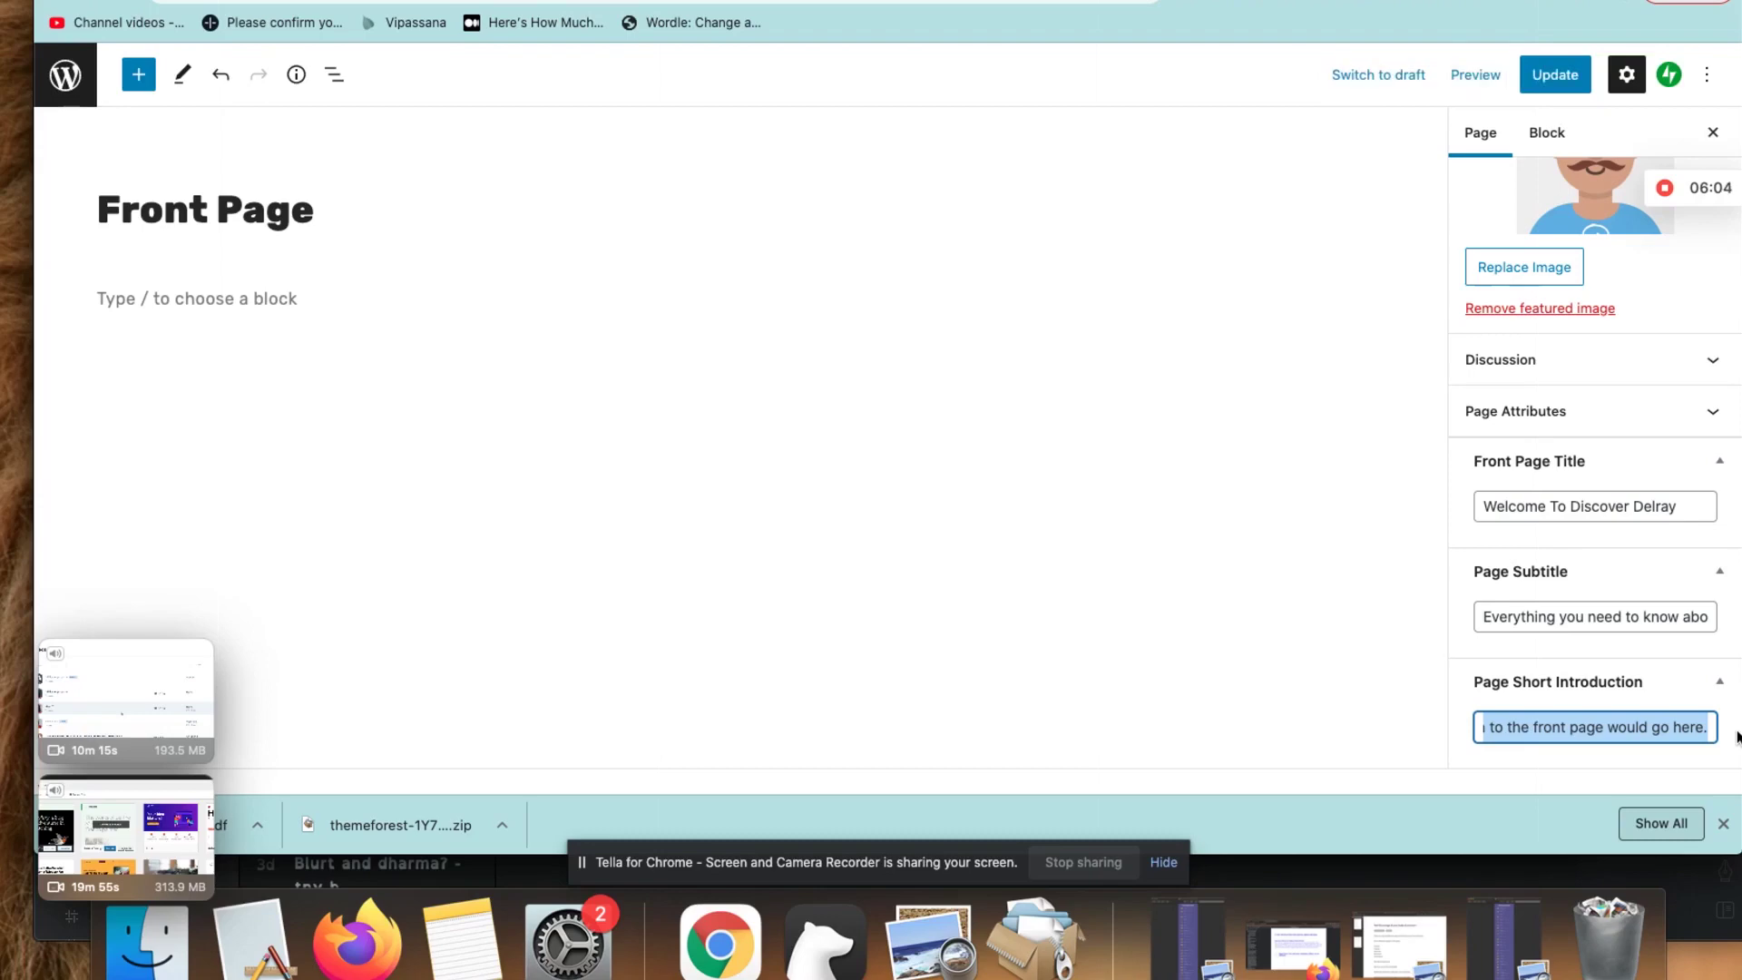
- Delete the placeholder short introduction, update the front page, and view the live page
{"action": "key", "text": "BackSpace"}
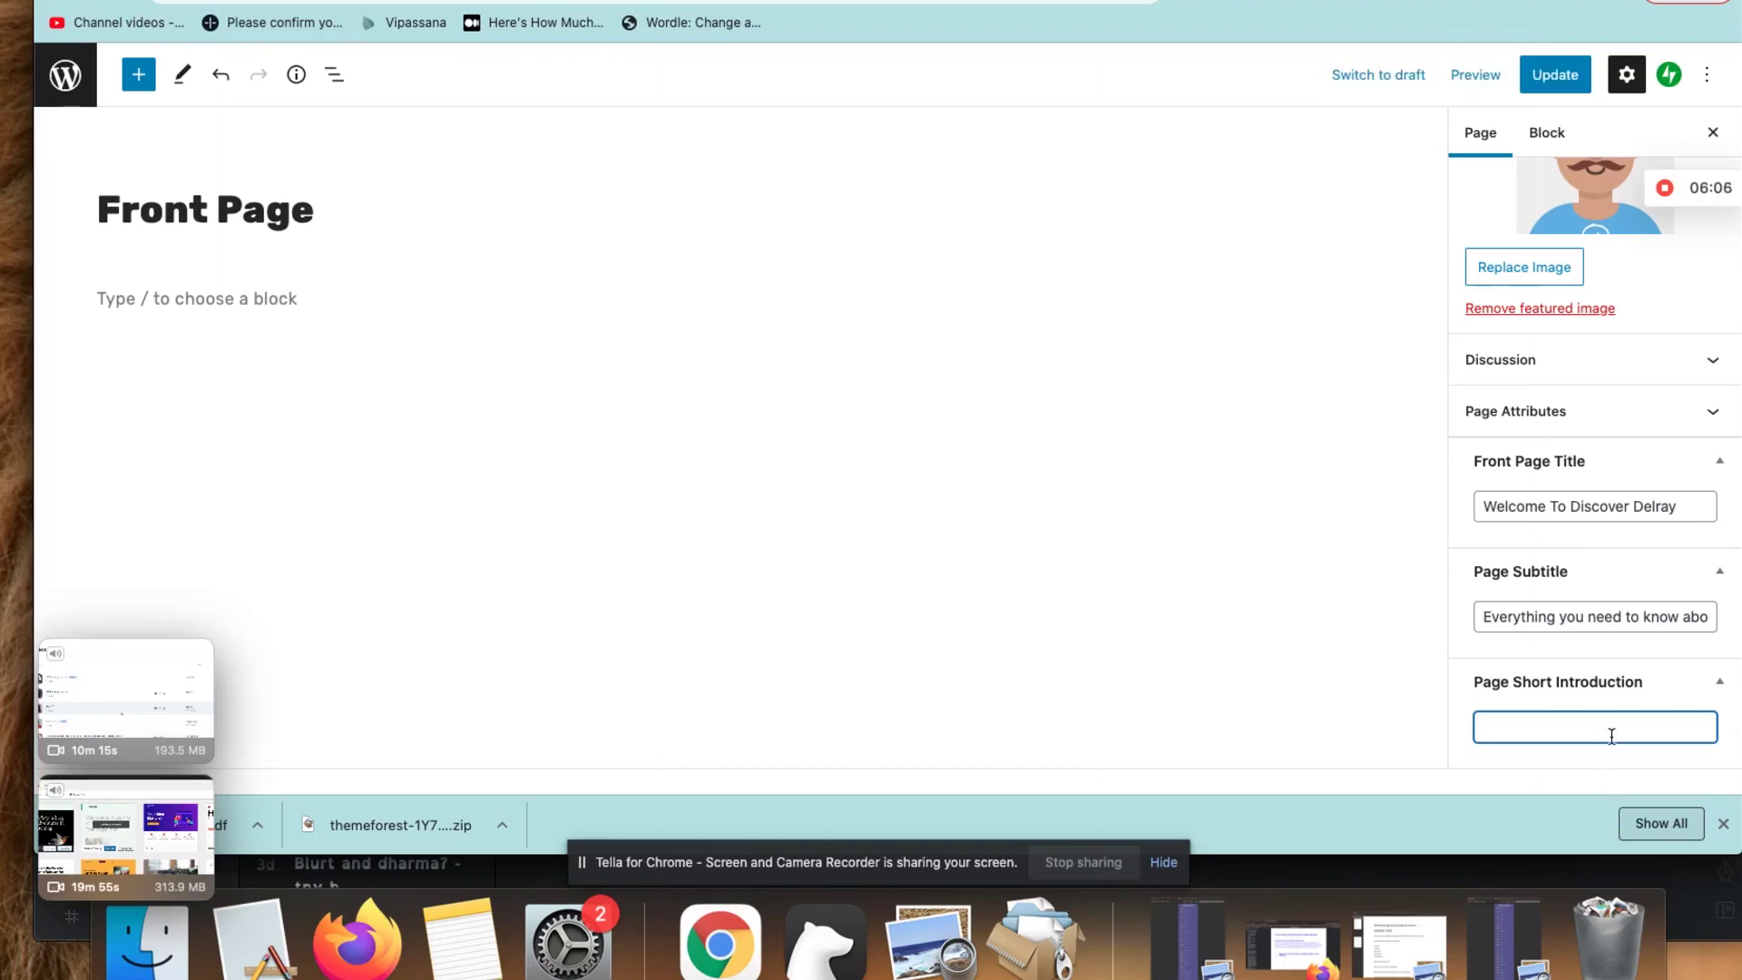
{"action": "left_click", "coordinate": [1594, 759]}
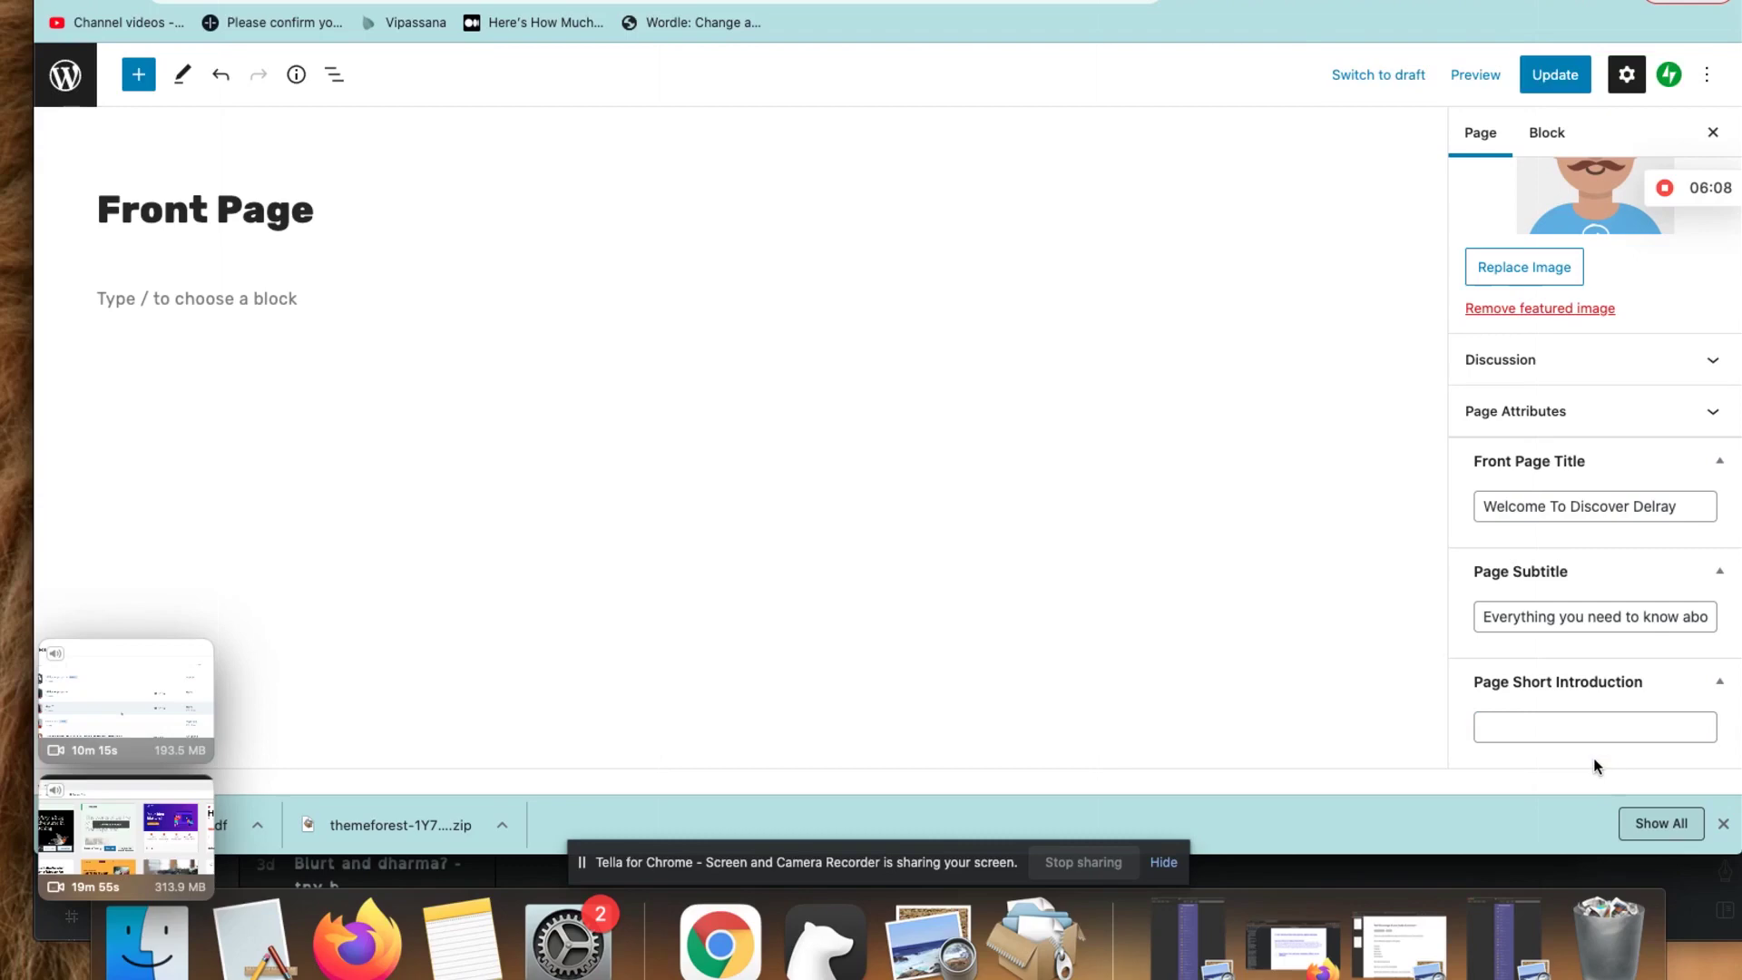
{"action": "left_click", "coordinate": [1564, 90]}
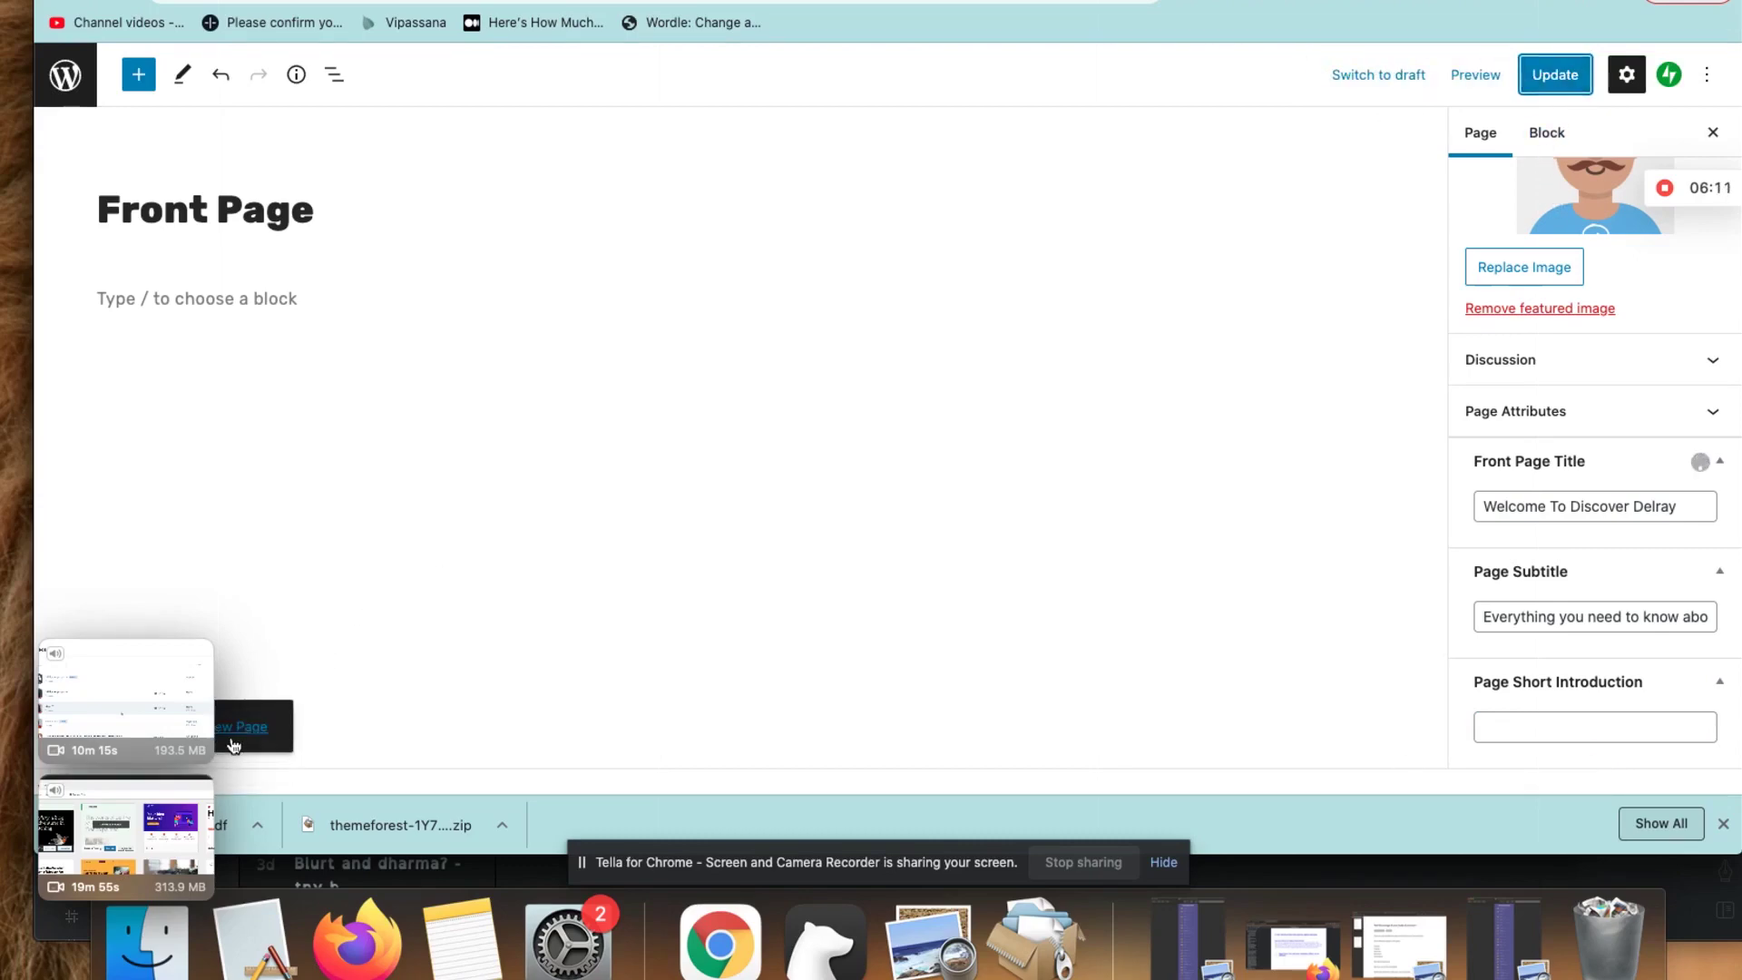
{"action": "left_click", "coordinate": [244, 726]}
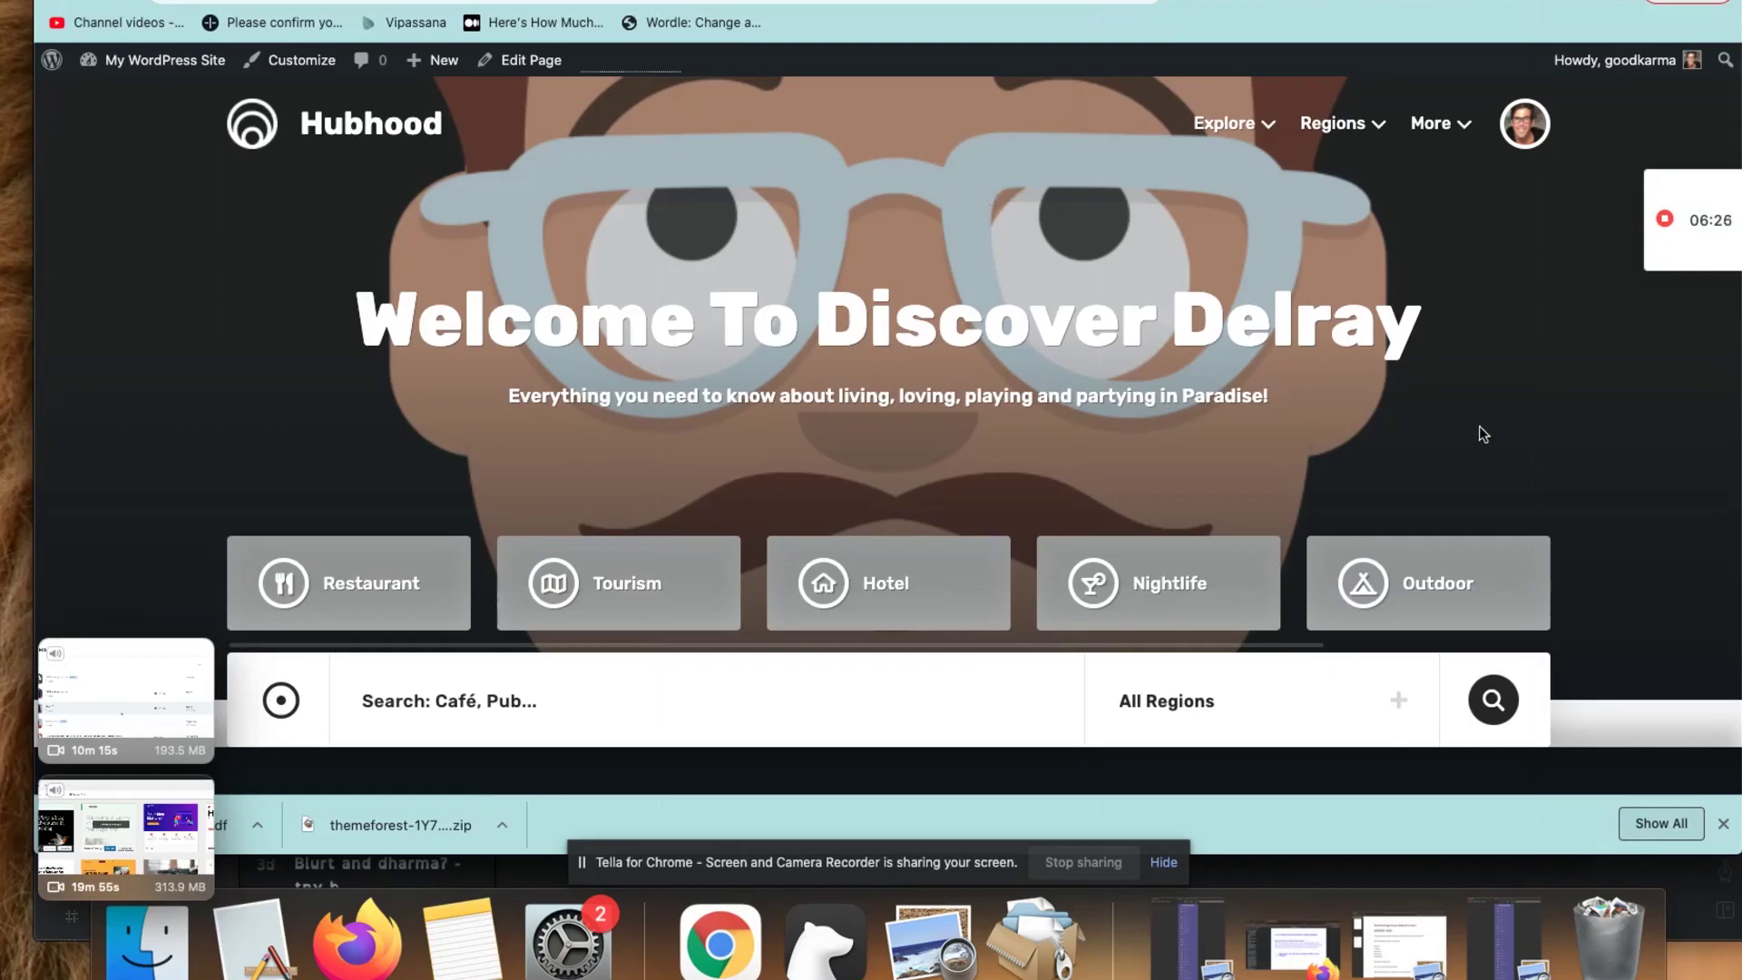
- Scroll past the listings and How It Works boxes to the News From The Blog cards
{"action": "scroll", "coordinate": [1512, 412], "scroll_direction": "down", "scroll_amount": 5}
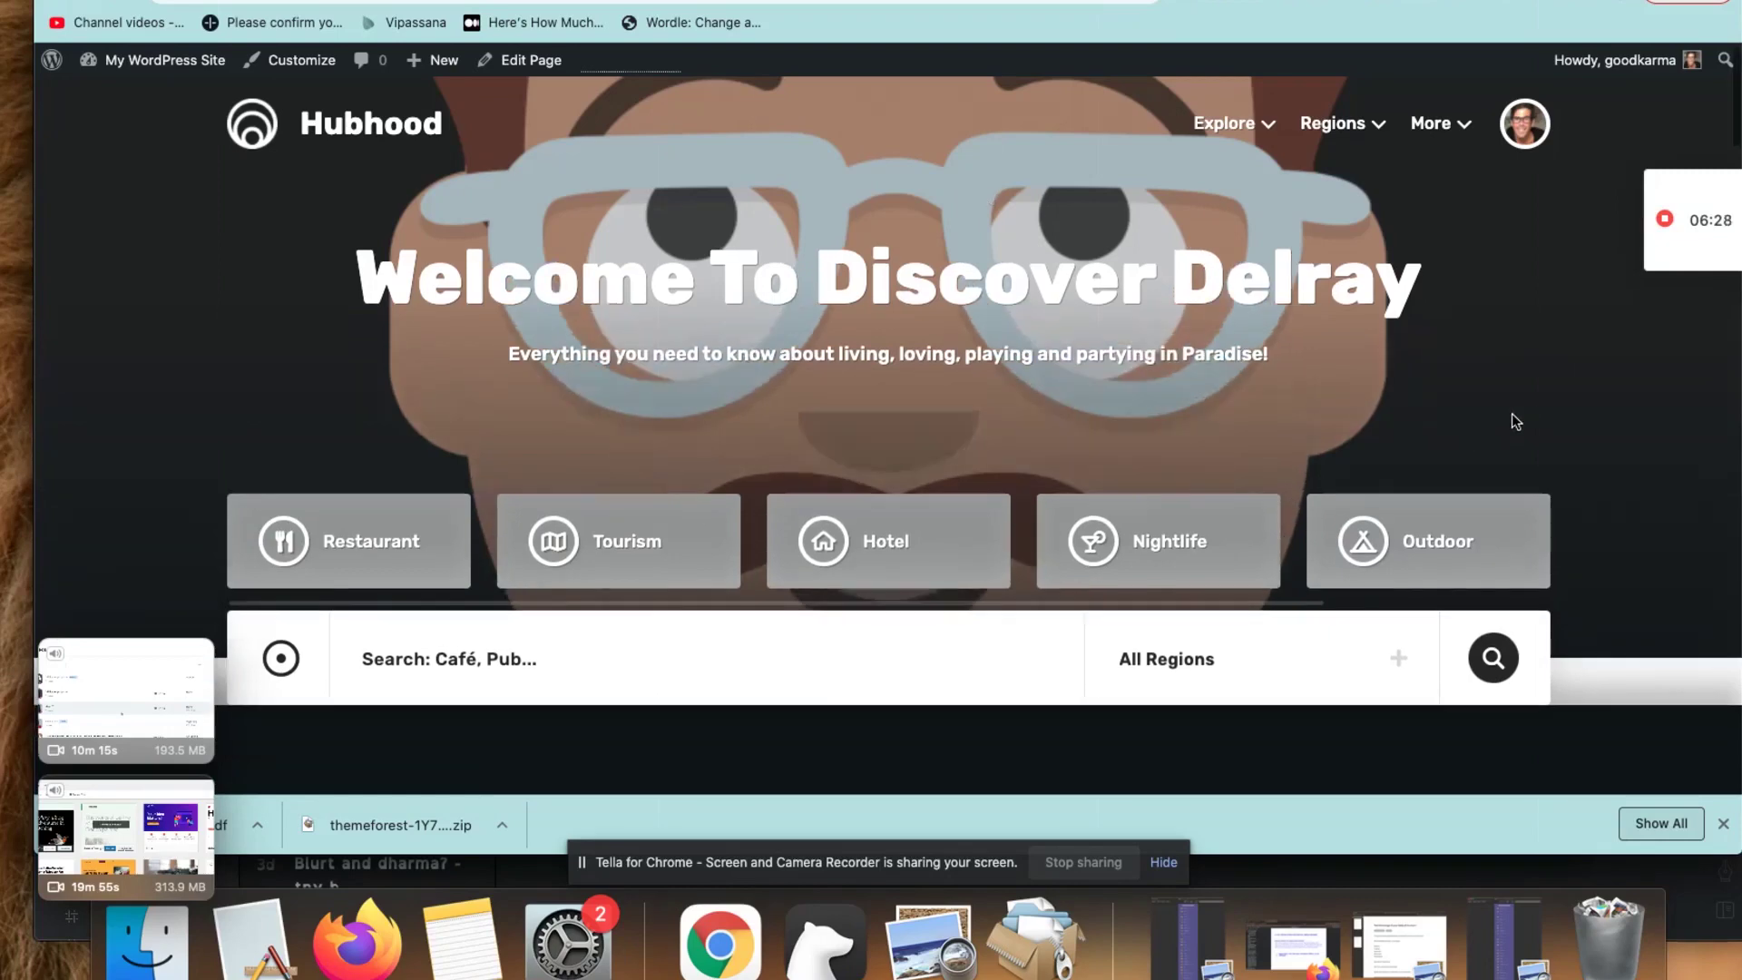
{"action": "scroll", "coordinate": [1136, 399], "scroll_direction": "down", "scroll_amount": 5}
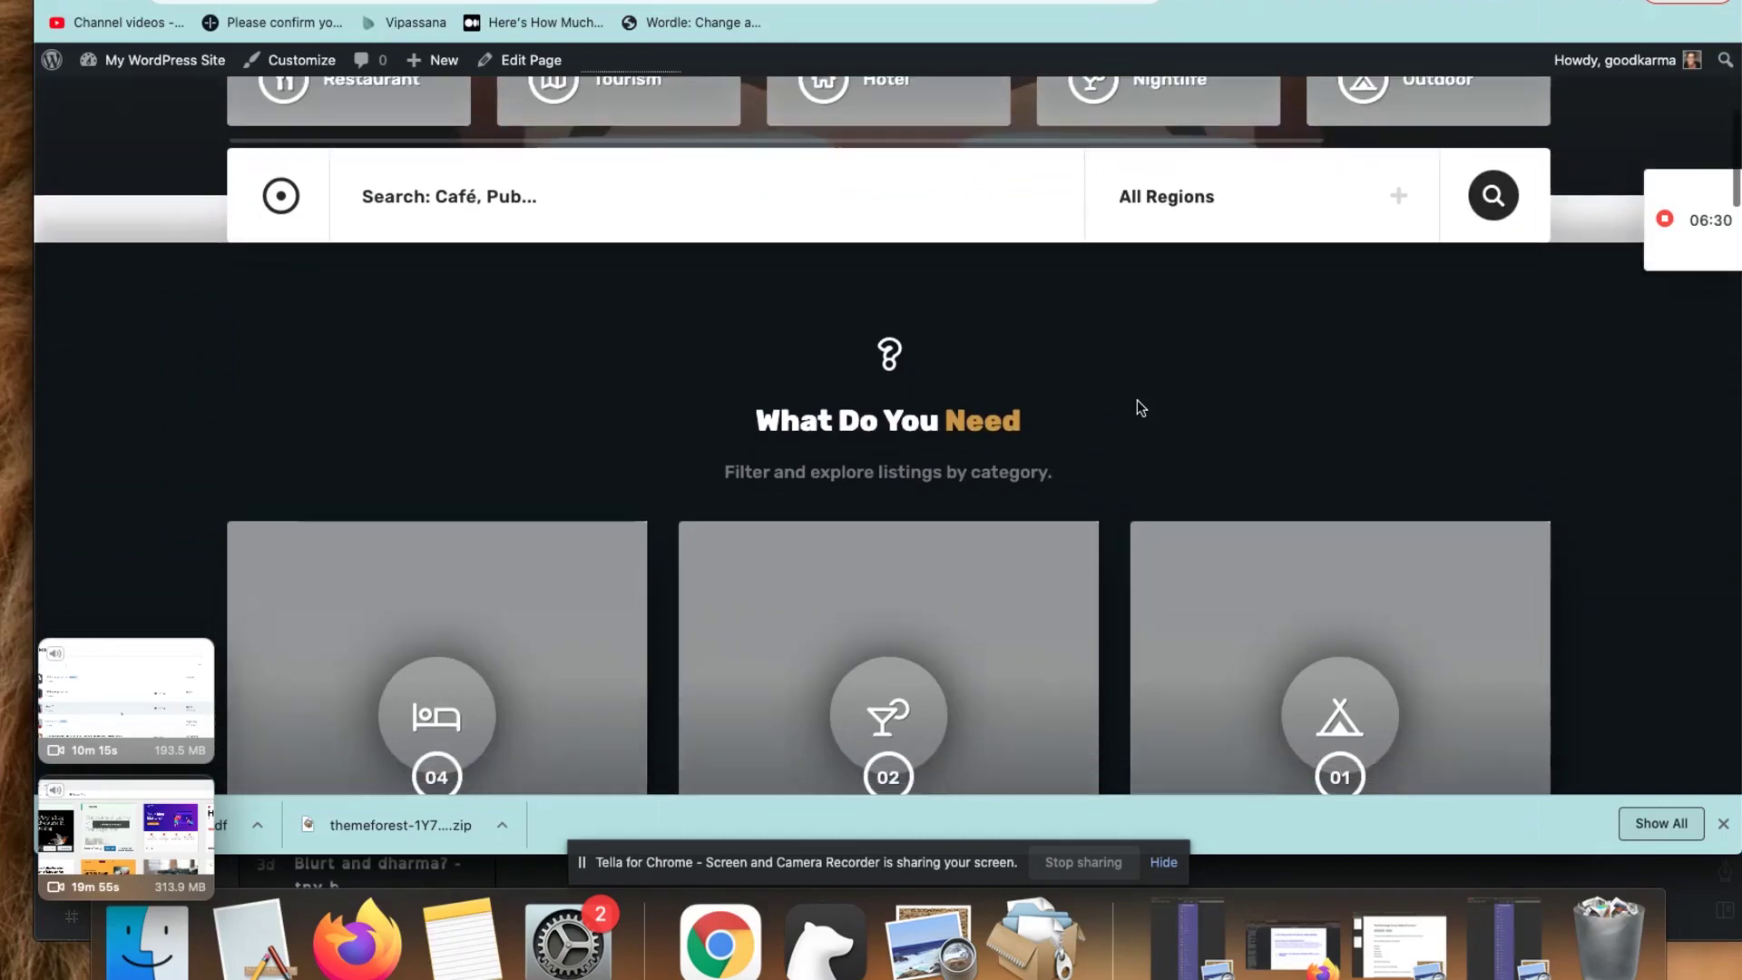
{"action": "scroll", "coordinate": [1140, 410], "scroll_direction": "down", "scroll_amount": 15}
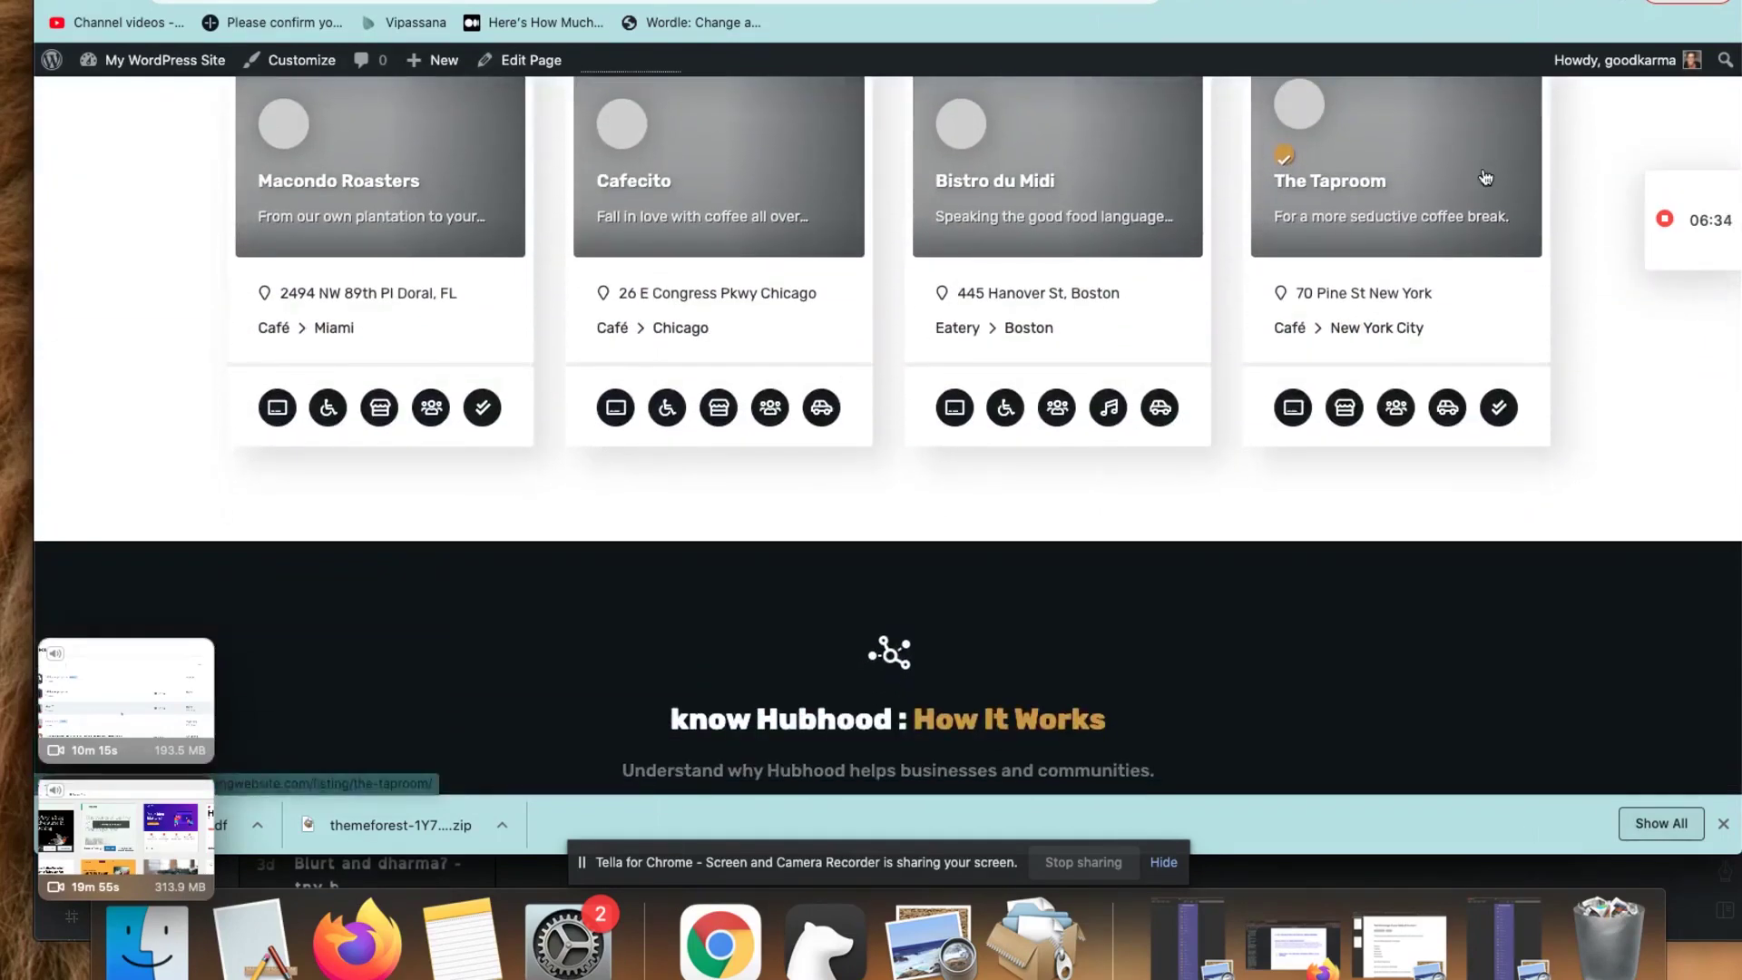
{"action": "scroll", "coordinate": [1599, 475], "scroll_direction": "down", "scroll_amount": 9}
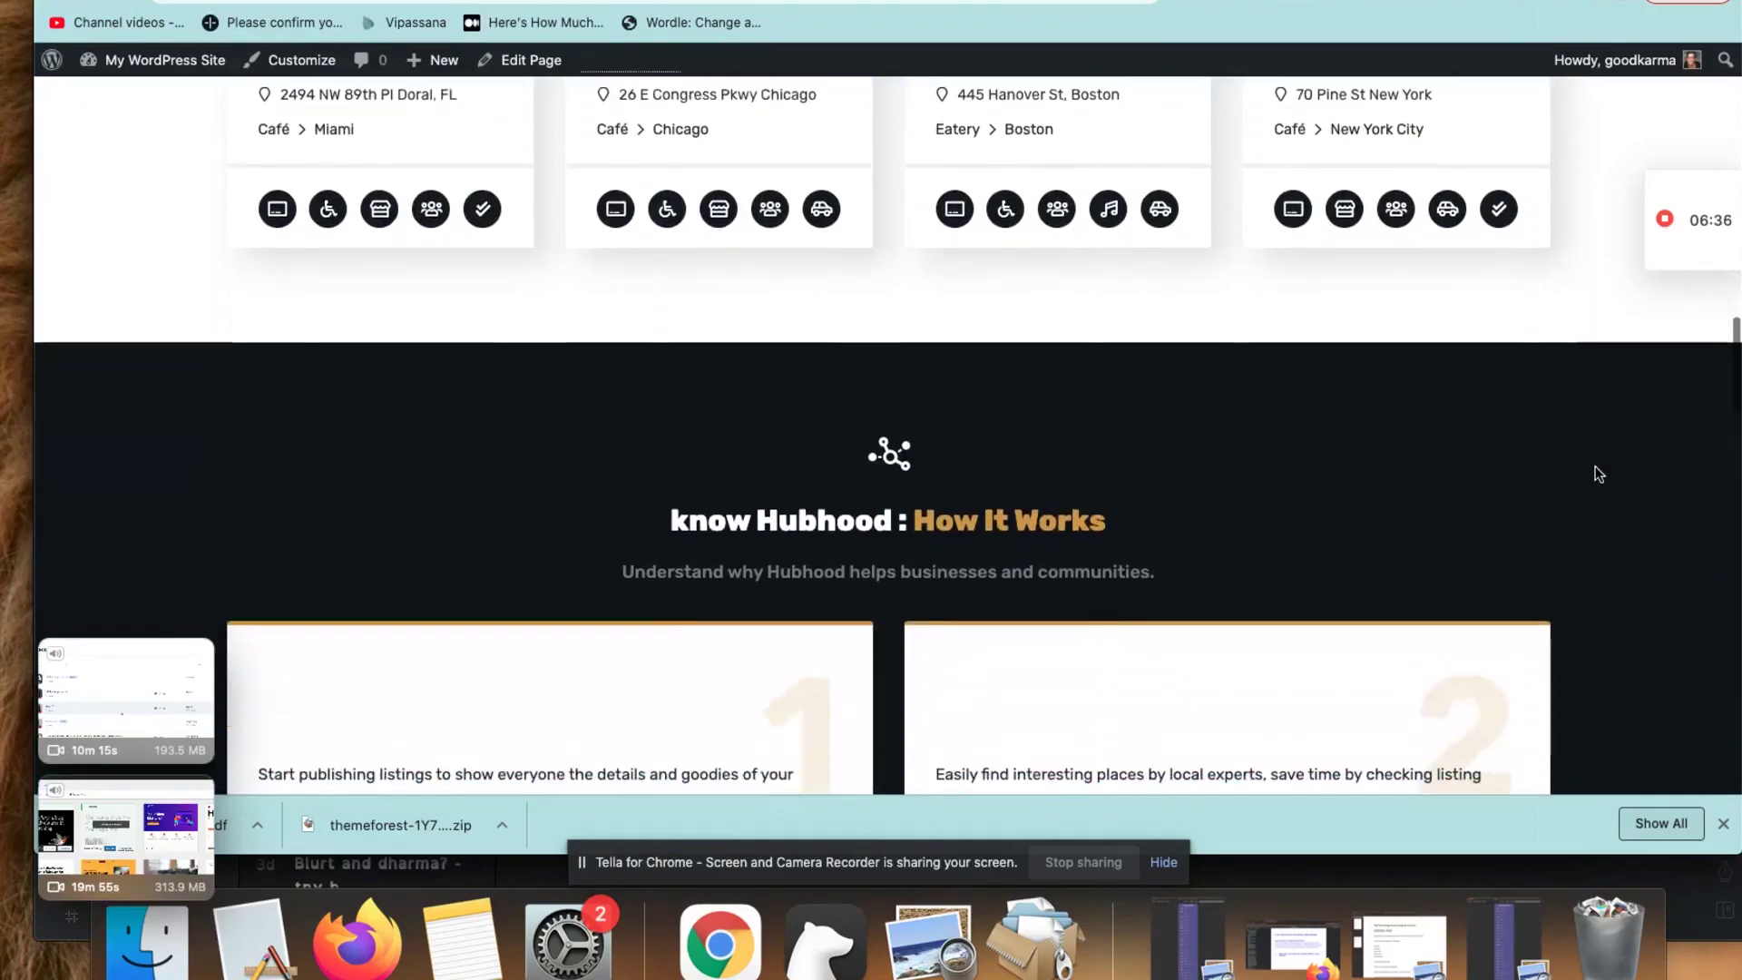
{"action": "scroll", "coordinate": [1599, 474], "scroll_direction": "down", "scroll_amount": 2}
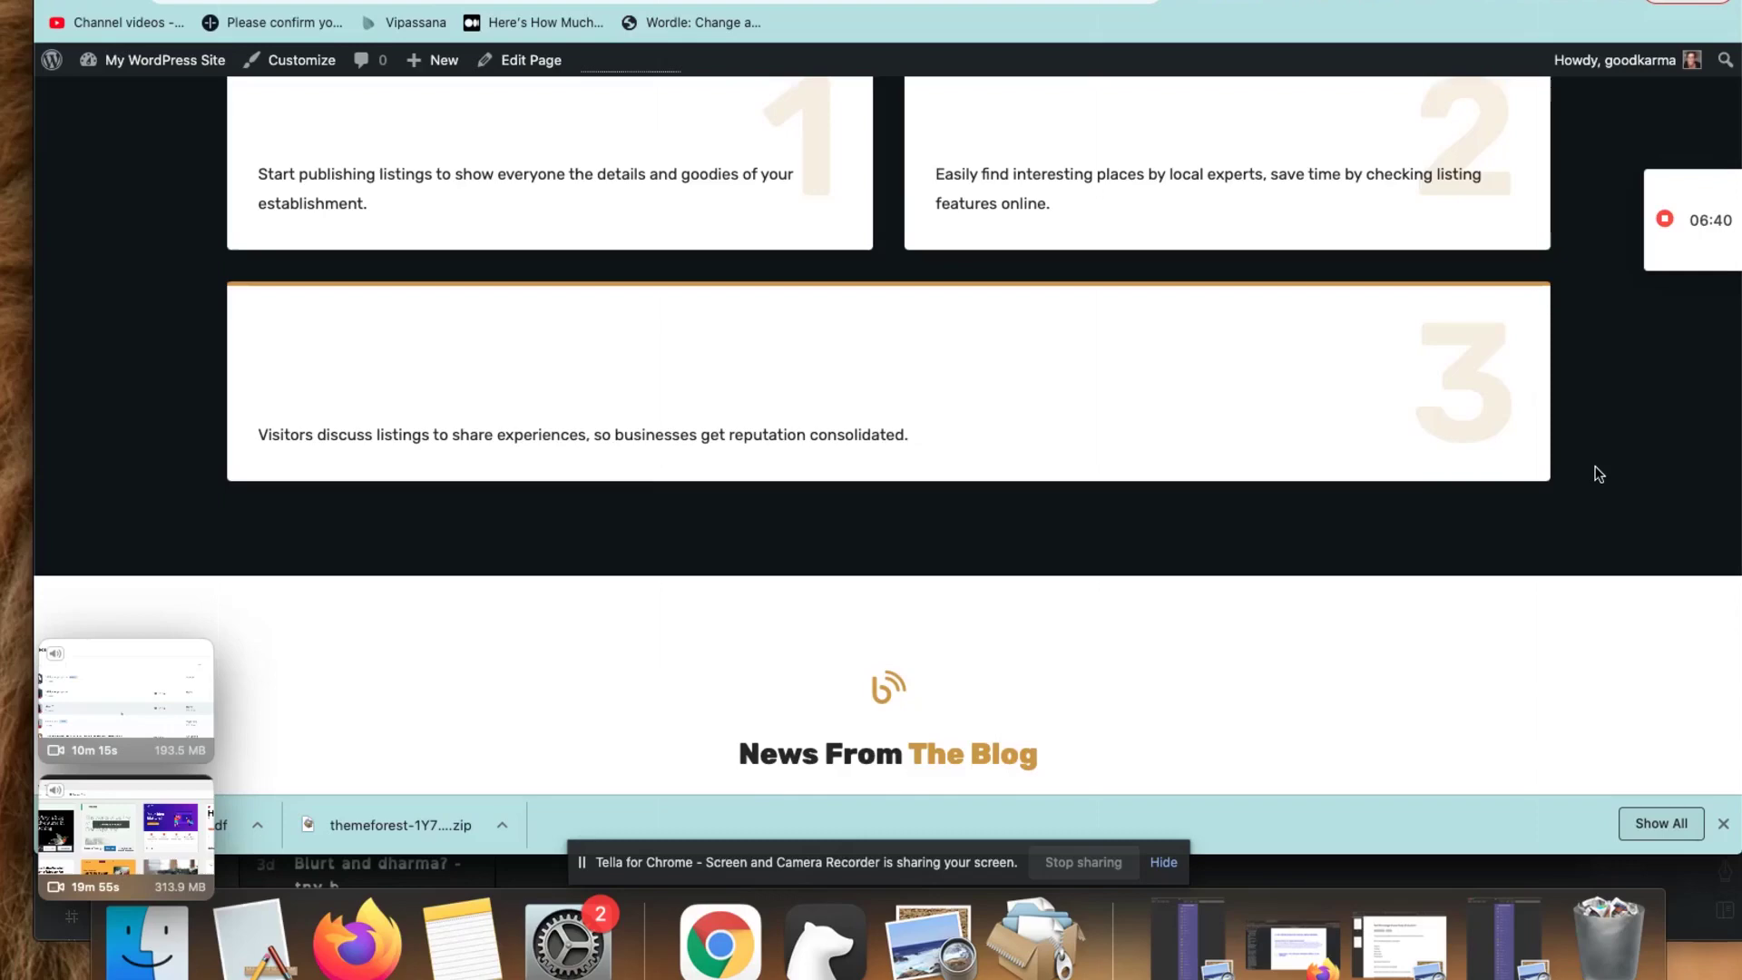
{"action": "scroll", "coordinate": [1598, 473], "scroll_direction": "down", "scroll_amount": 8}
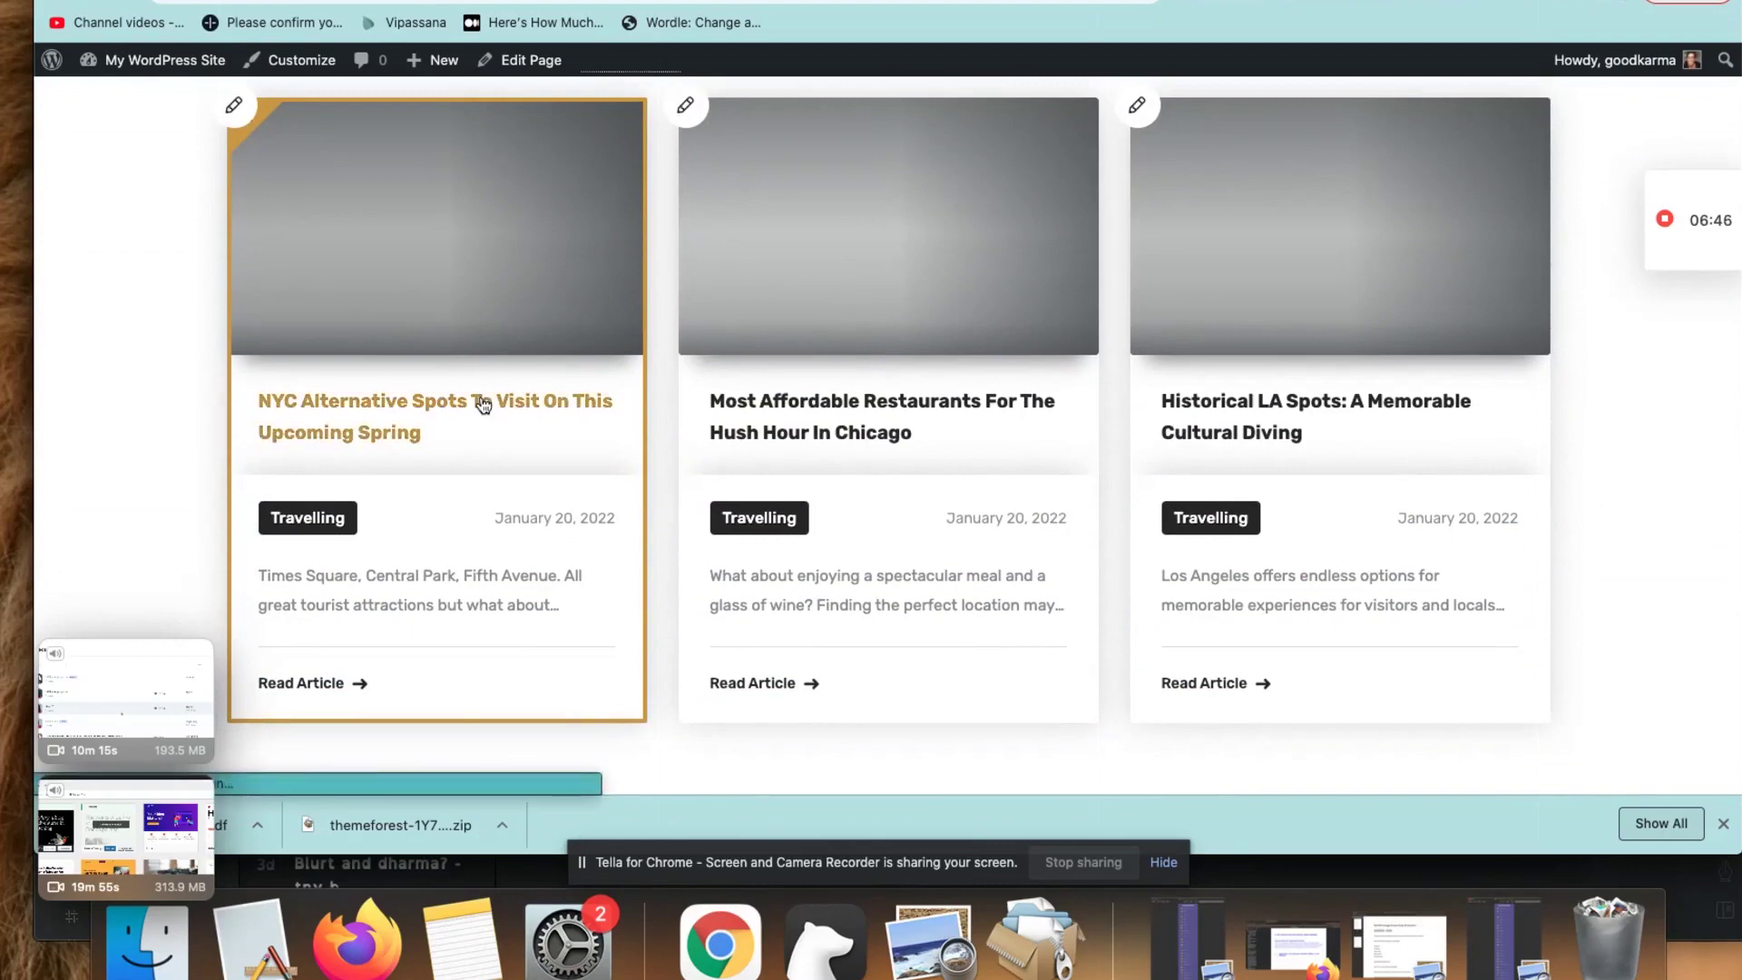
- Open the NYC Alternative Spots post, read down it, and check its Share options
{"action": "left_click", "coordinate": [851, 470]}
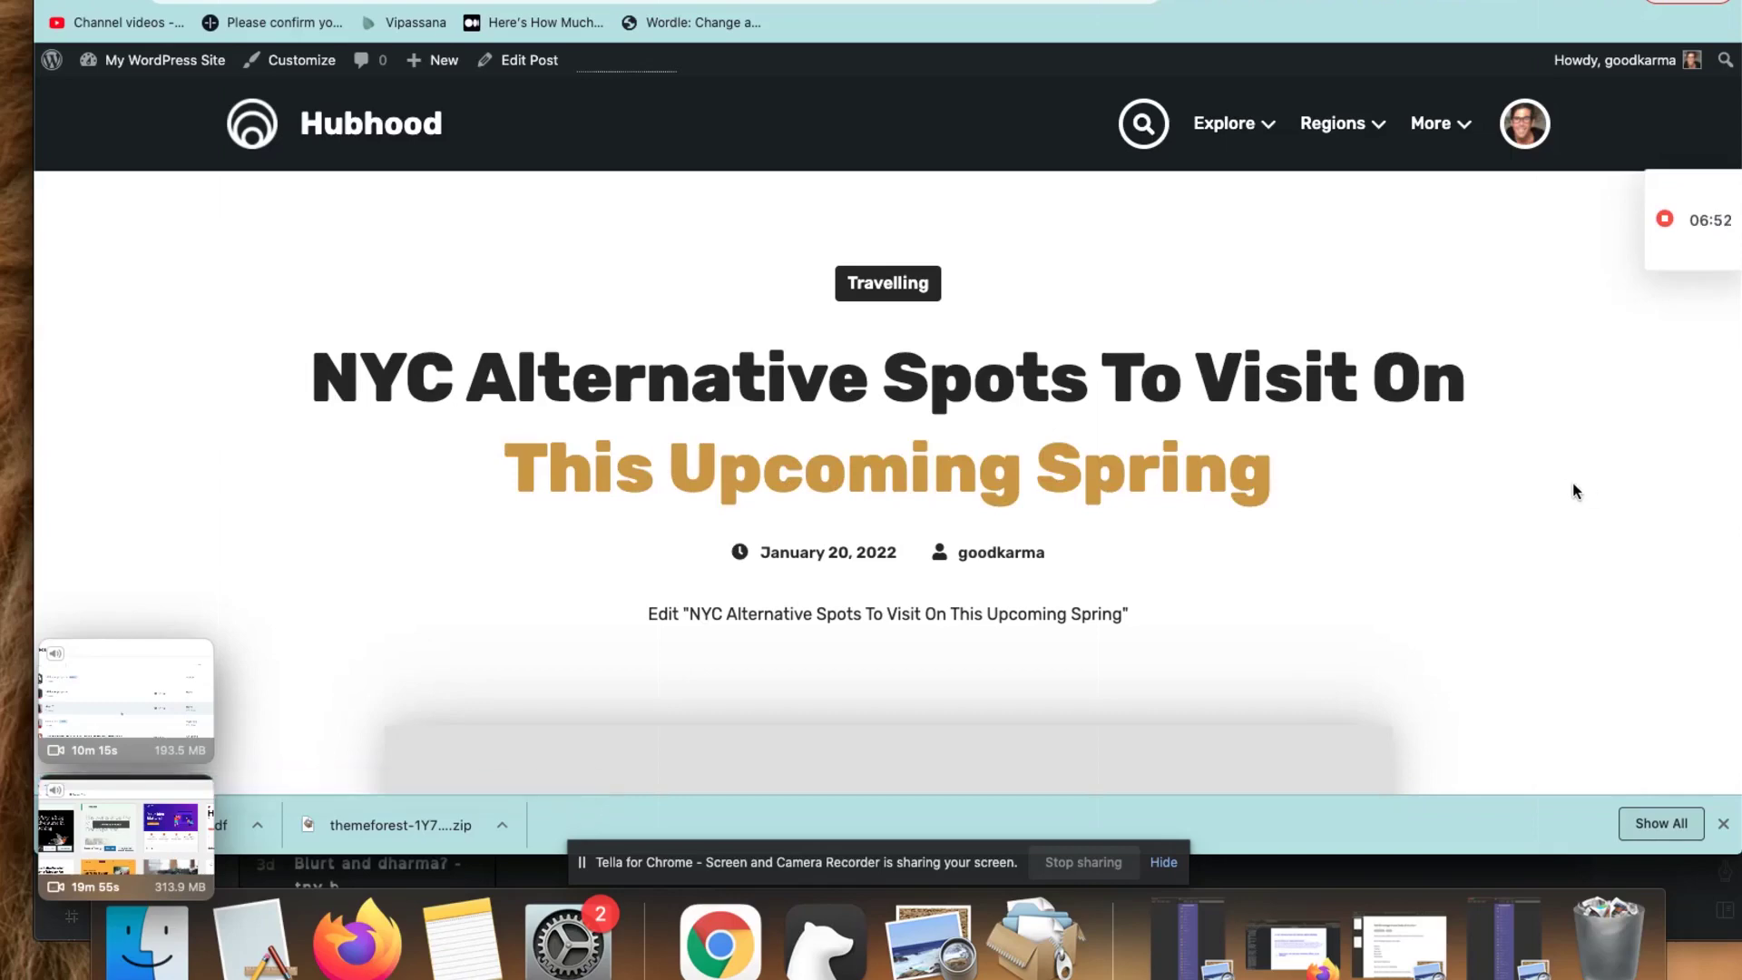
{"action": "scroll", "coordinate": [1563, 482], "scroll_direction": "down", "scroll_amount": 5}
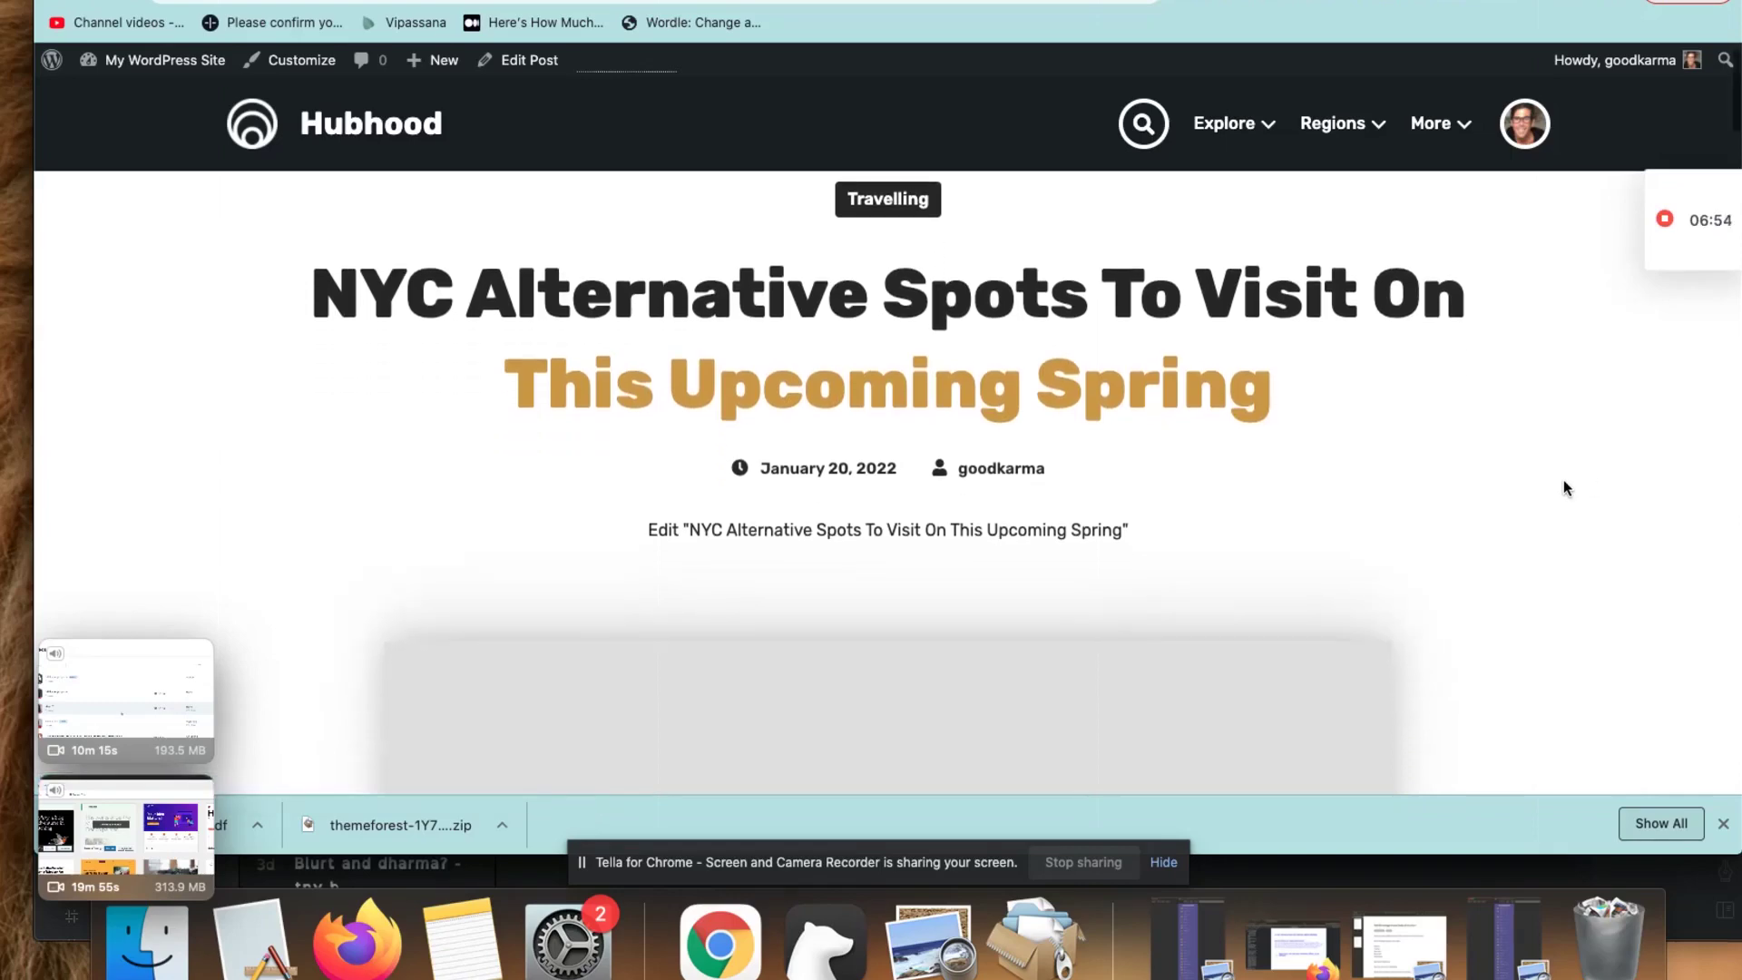
{"action": "scroll", "coordinate": [1563, 481], "scroll_direction": "down", "scroll_amount": 5}
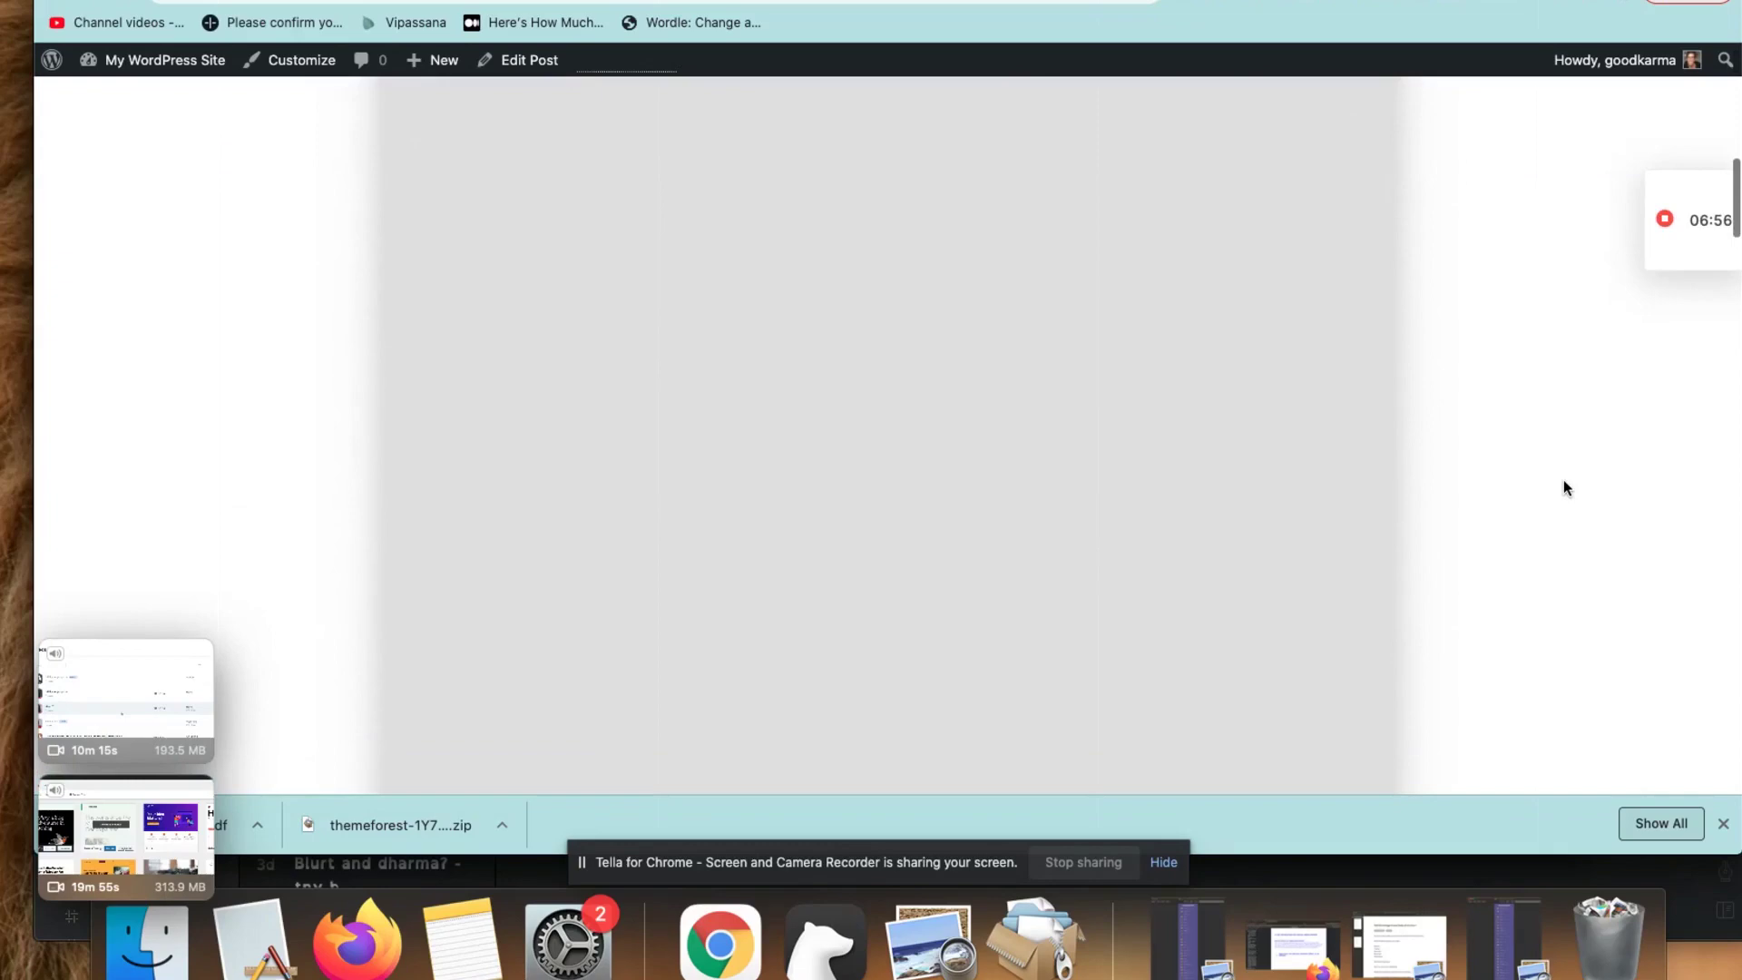
{"action": "scroll", "coordinate": [1564, 480], "scroll_direction": "down", "scroll_amount": 5}
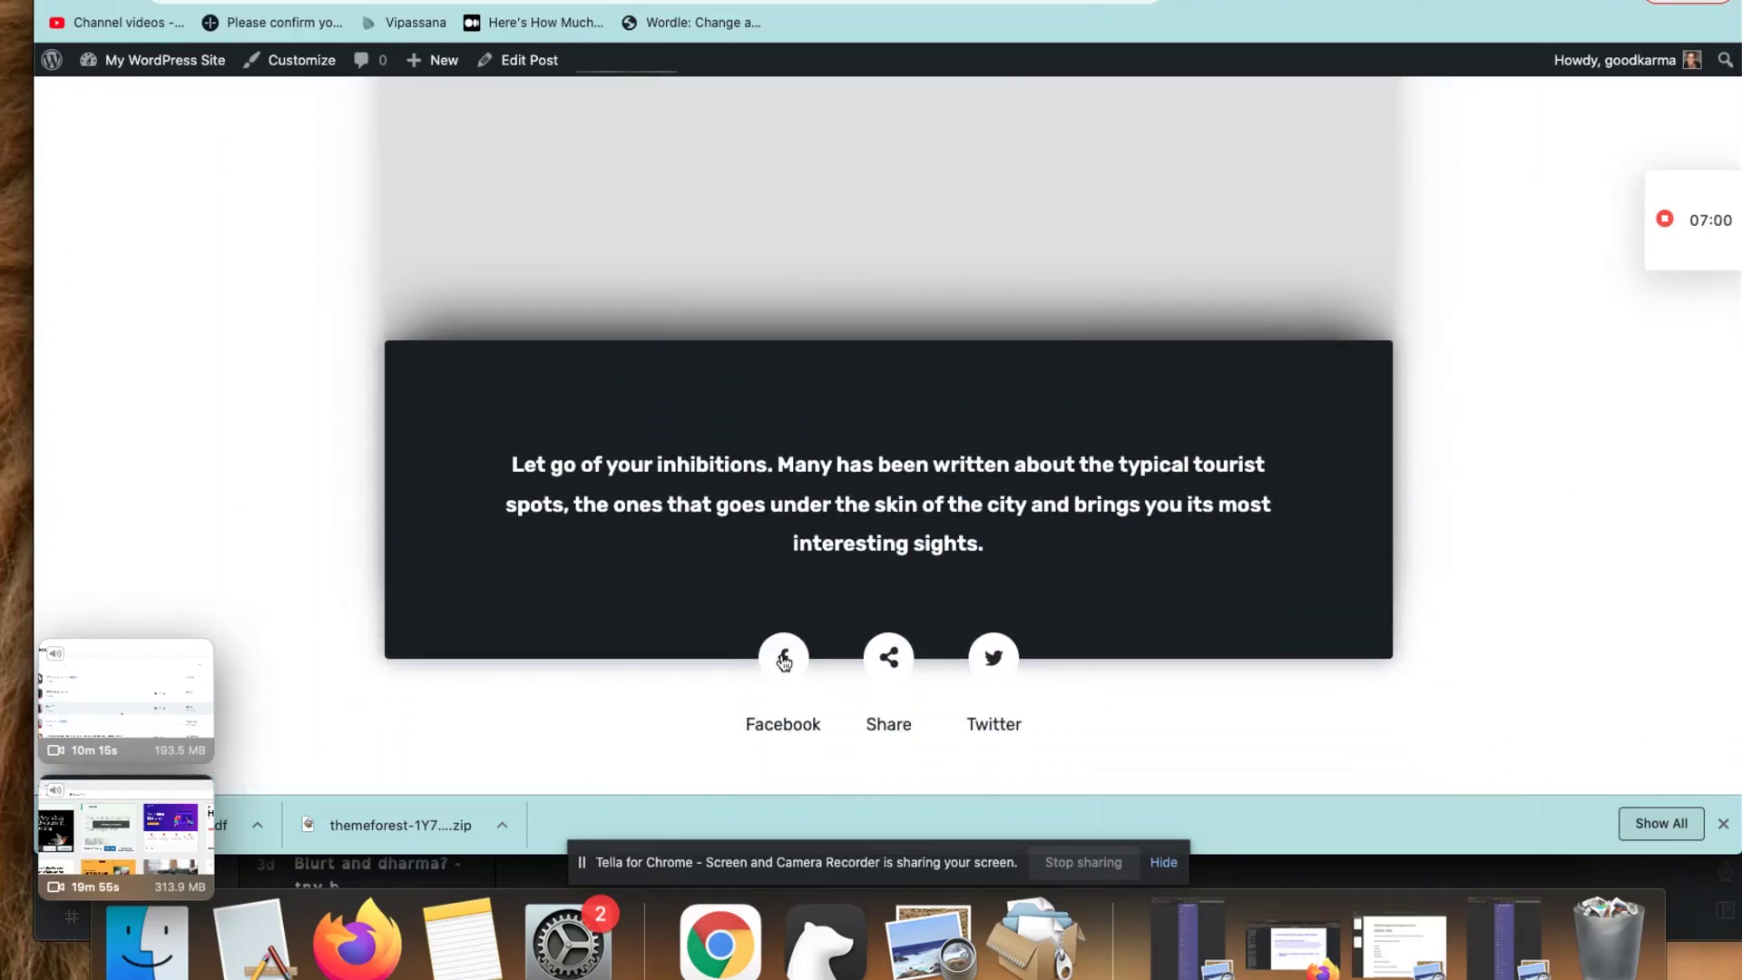
{"action": "left_click", "coordinate": [889, 657]}
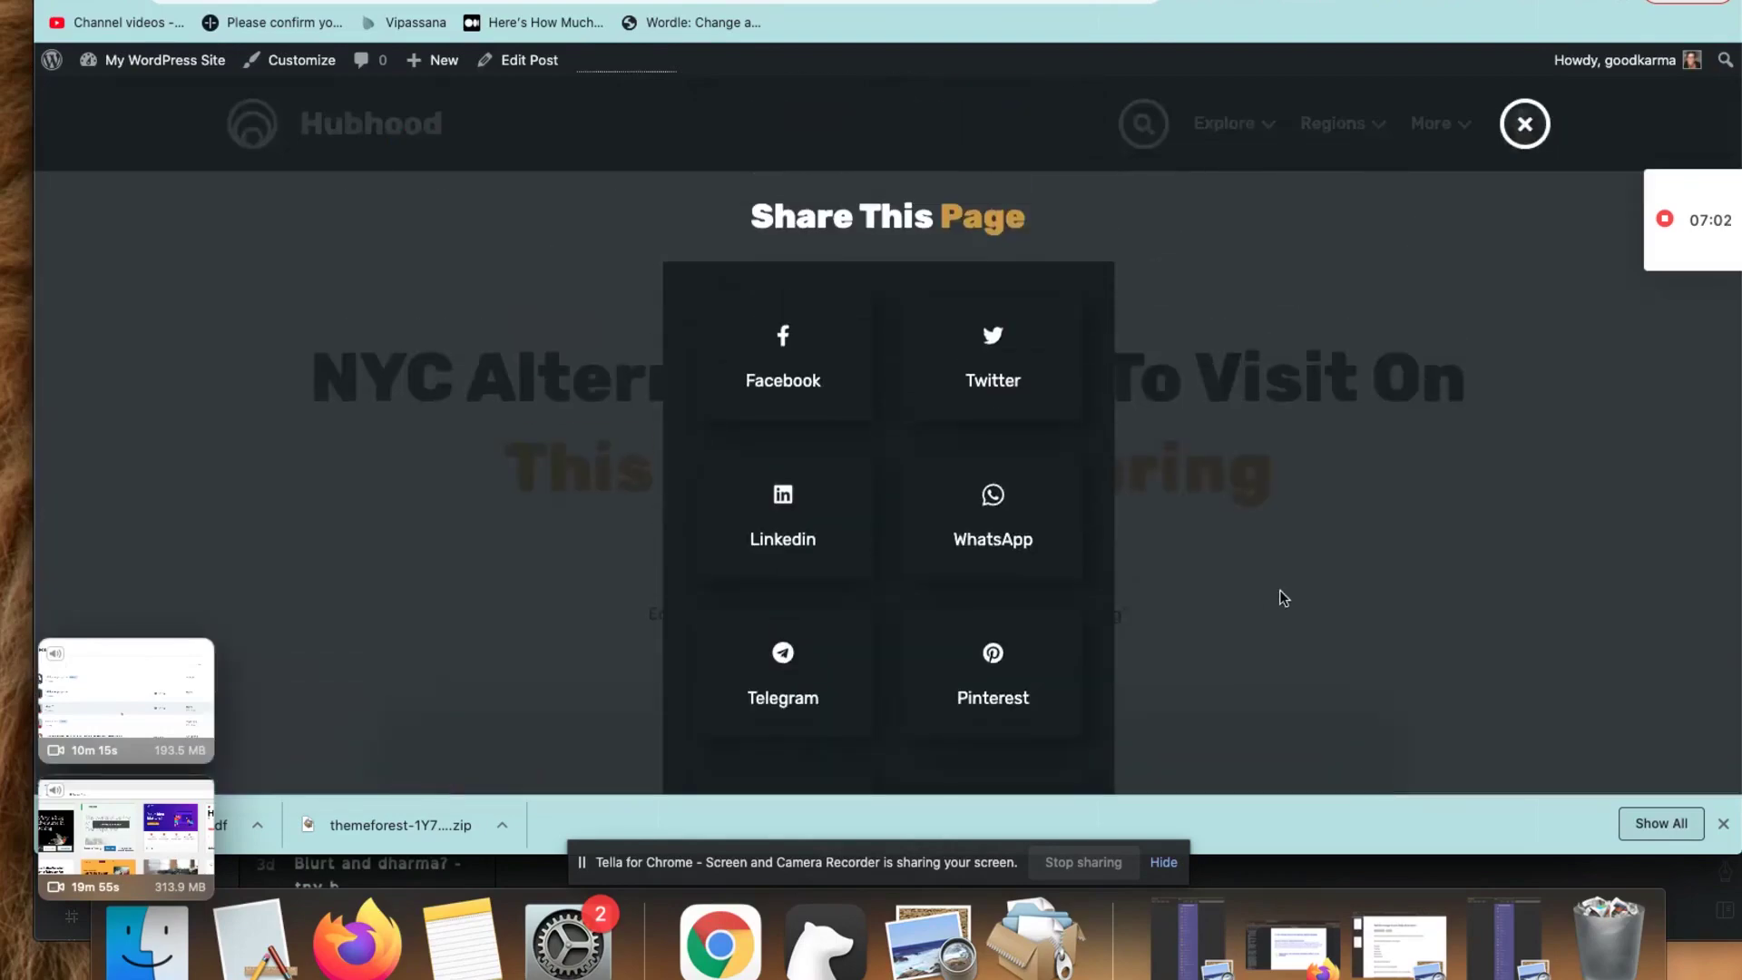
{"action": "left_click", "coordinate": [1528, 132]}
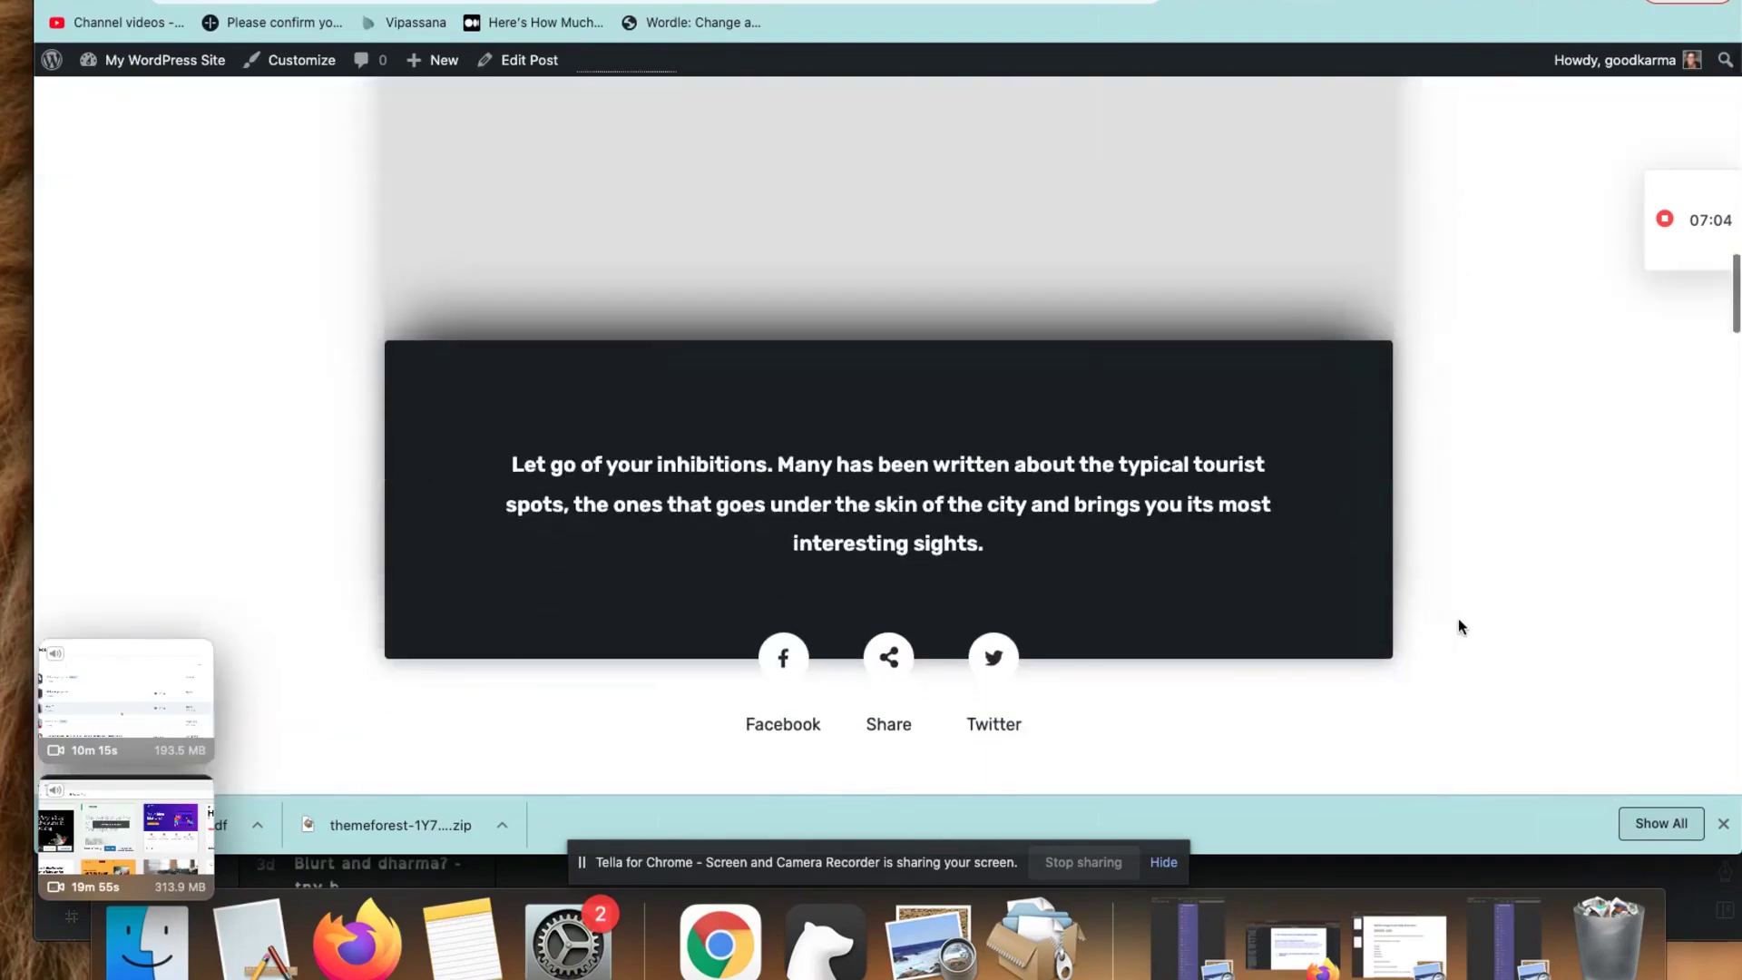
- Scroll down to the post's two sample comments and reply form, then back up
{"action": "scroll", "coordinate": [1458, 622], "scroll_direction": "down", "scroll_amount": 9}
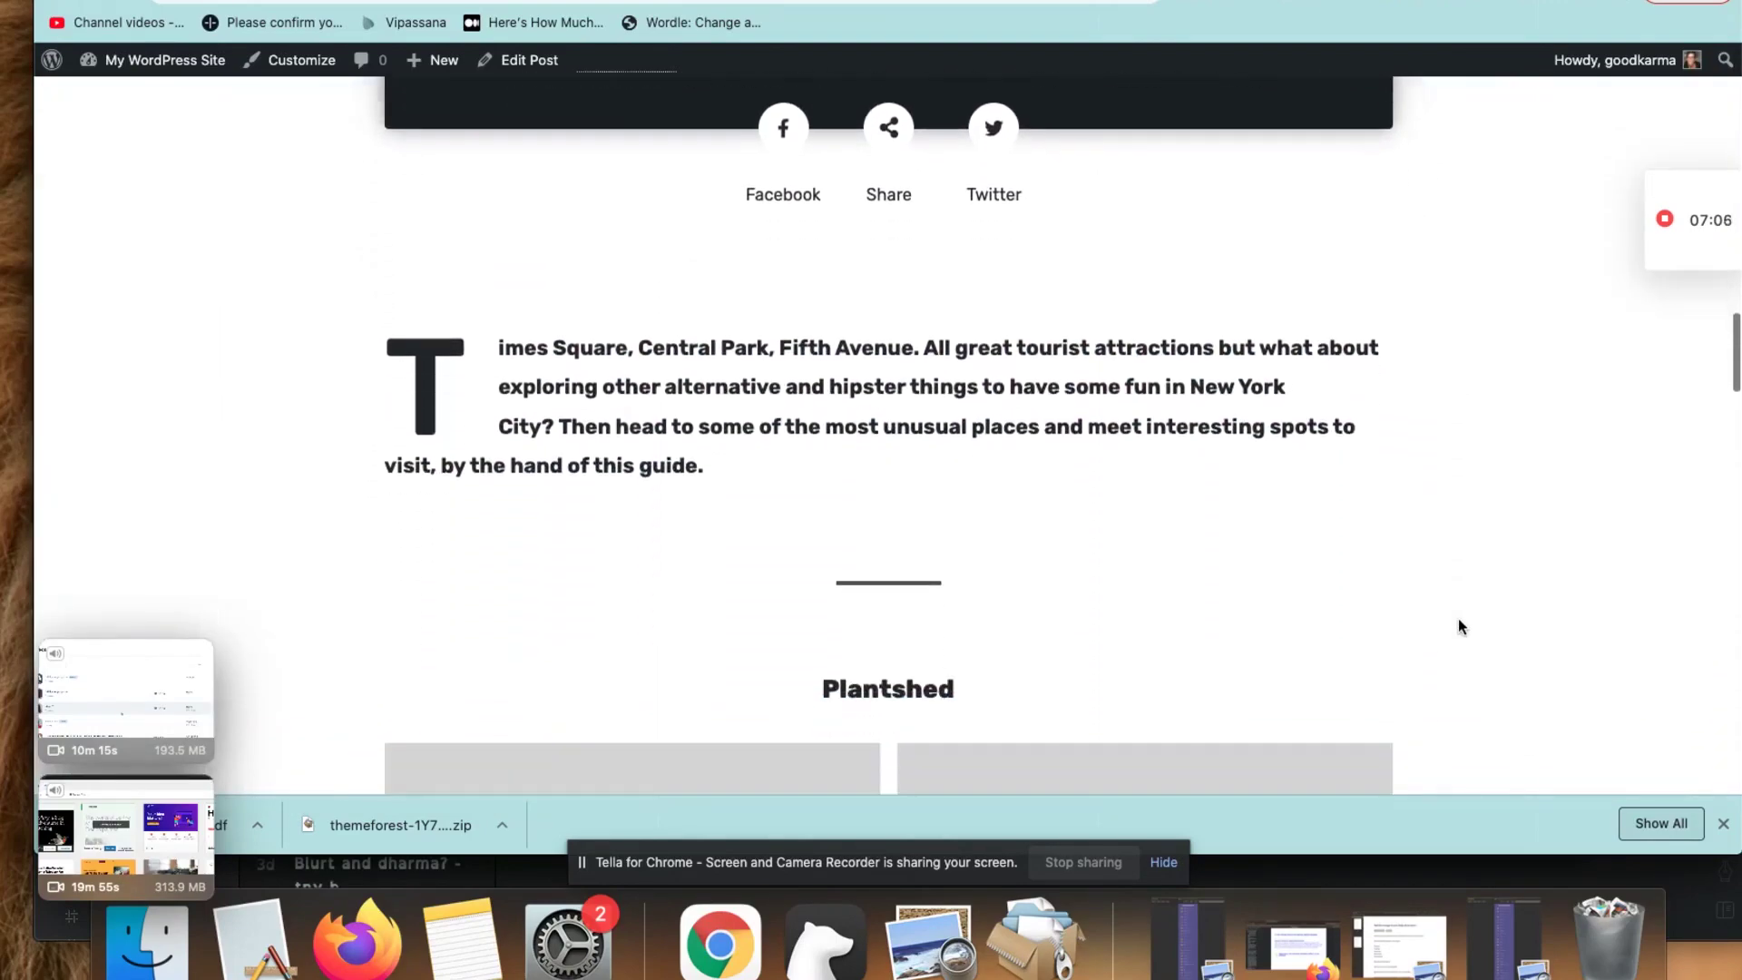
{"action": "scroll", "coordinate": [1458, 621], "scroll_direction": "down", "scroll_amount": 12}
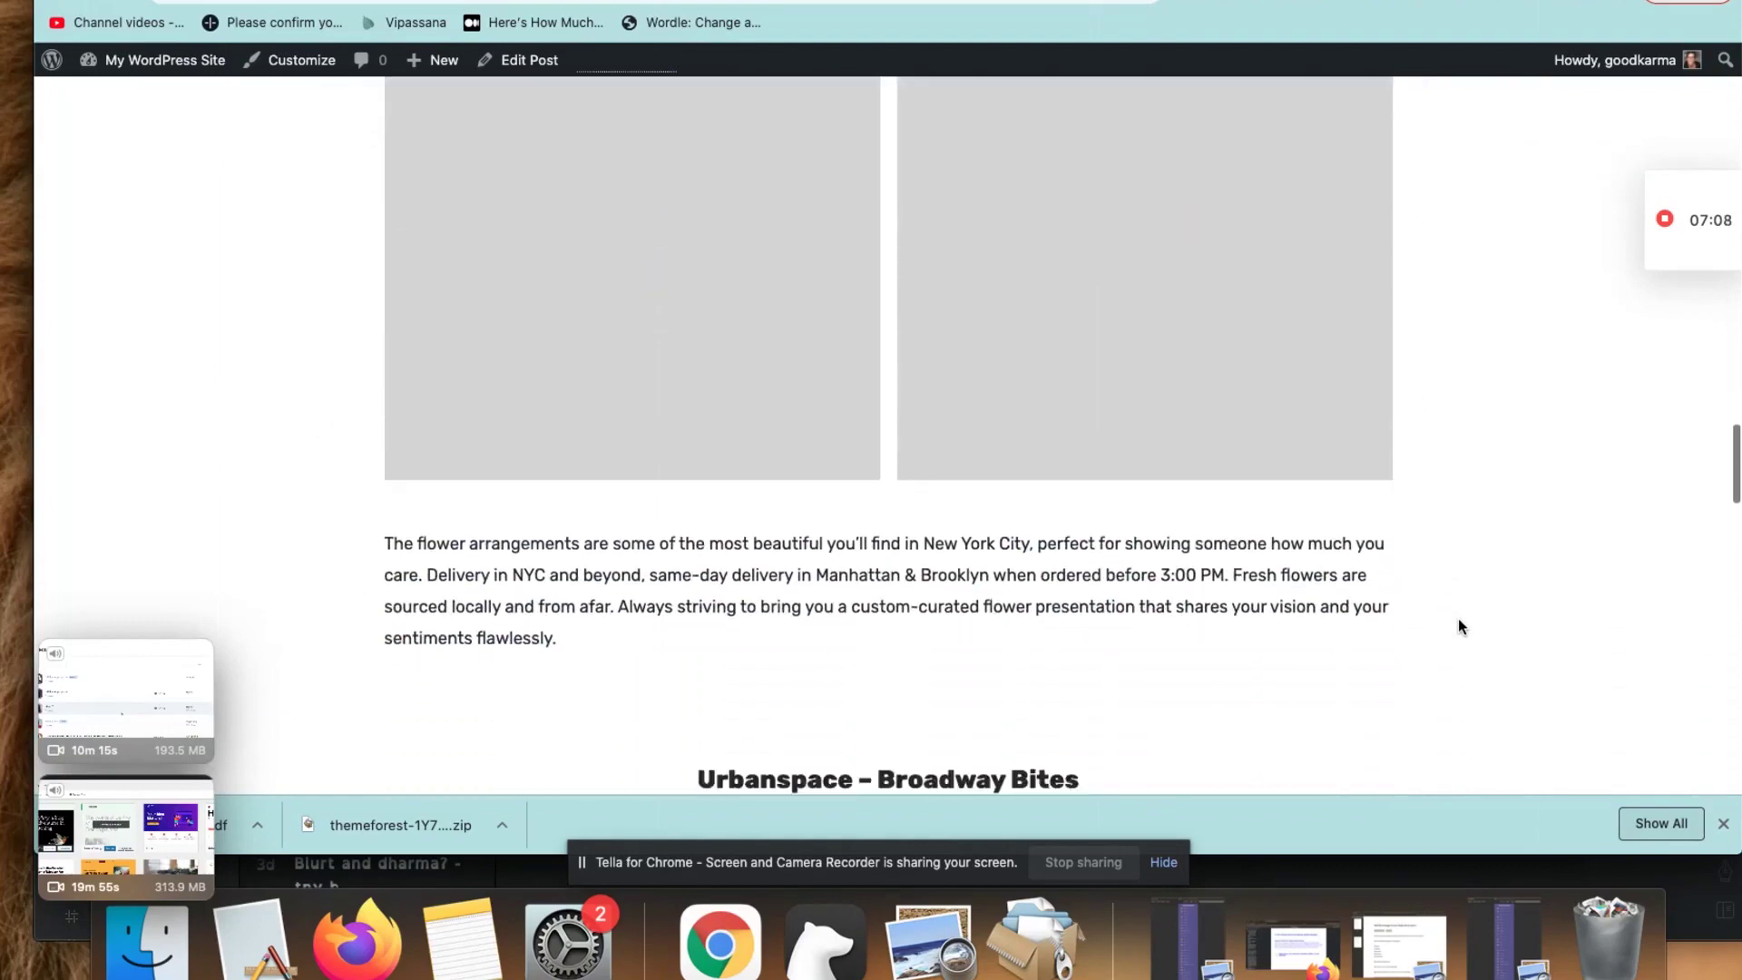
{"action": "scroll", "coordinate": [1459, 625], "scroll_direction": "down", "scroll_amount": 10}
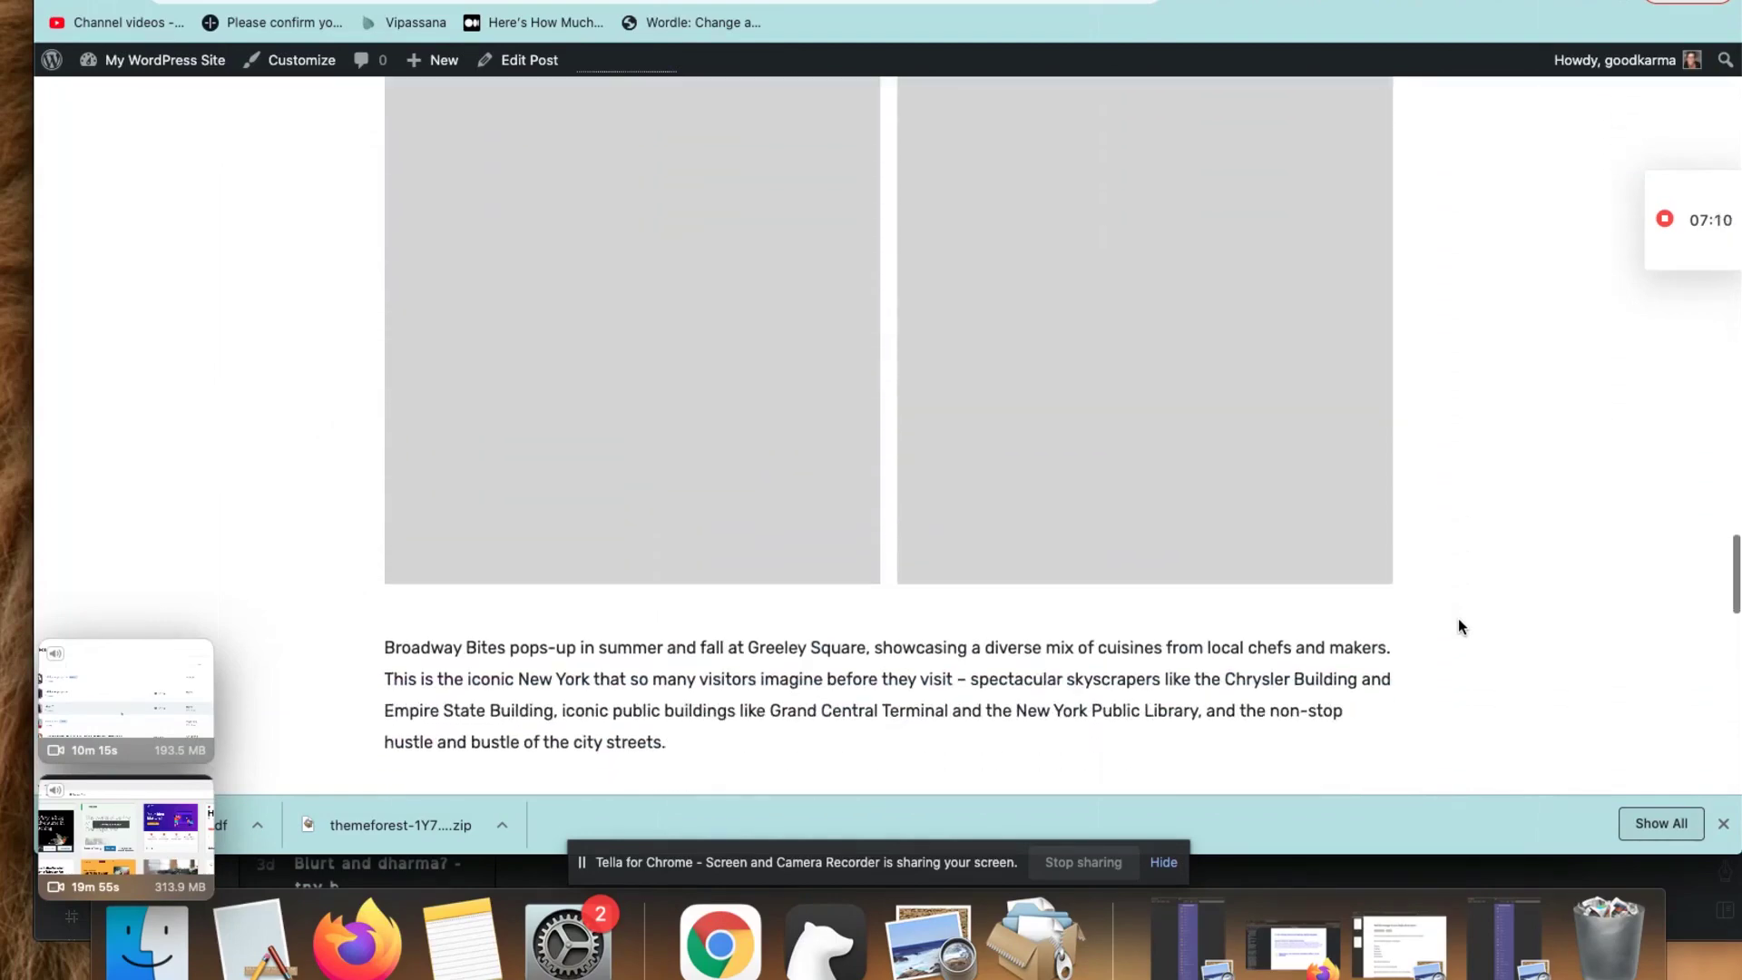
{"action": "scroll", "coordinate": [1457, 626], "scroll_direction": "down", "scroll_amount": 7}
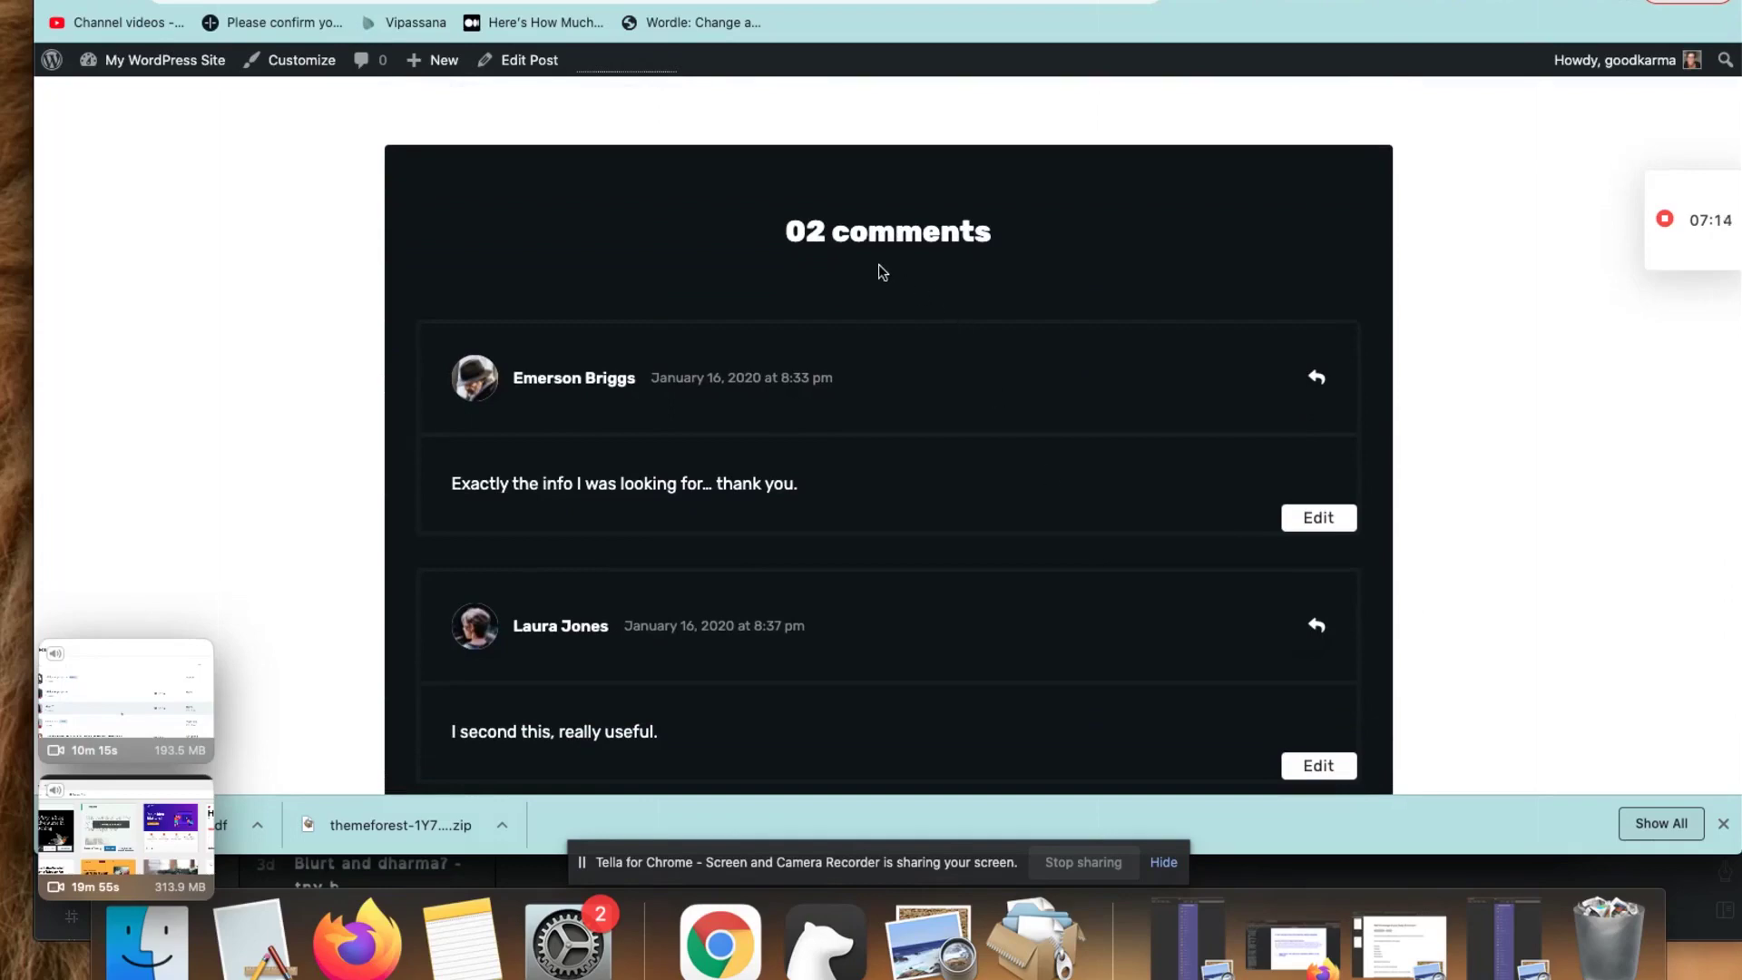
{"action": "scroll", "coordinate": [1177, 389], "scroll_direction": "down", "scroll_amount": 1}
{"action": "scroll", "coordinate": [1372, 439], "scroll_direction": "down", "scroll_amount": 10}
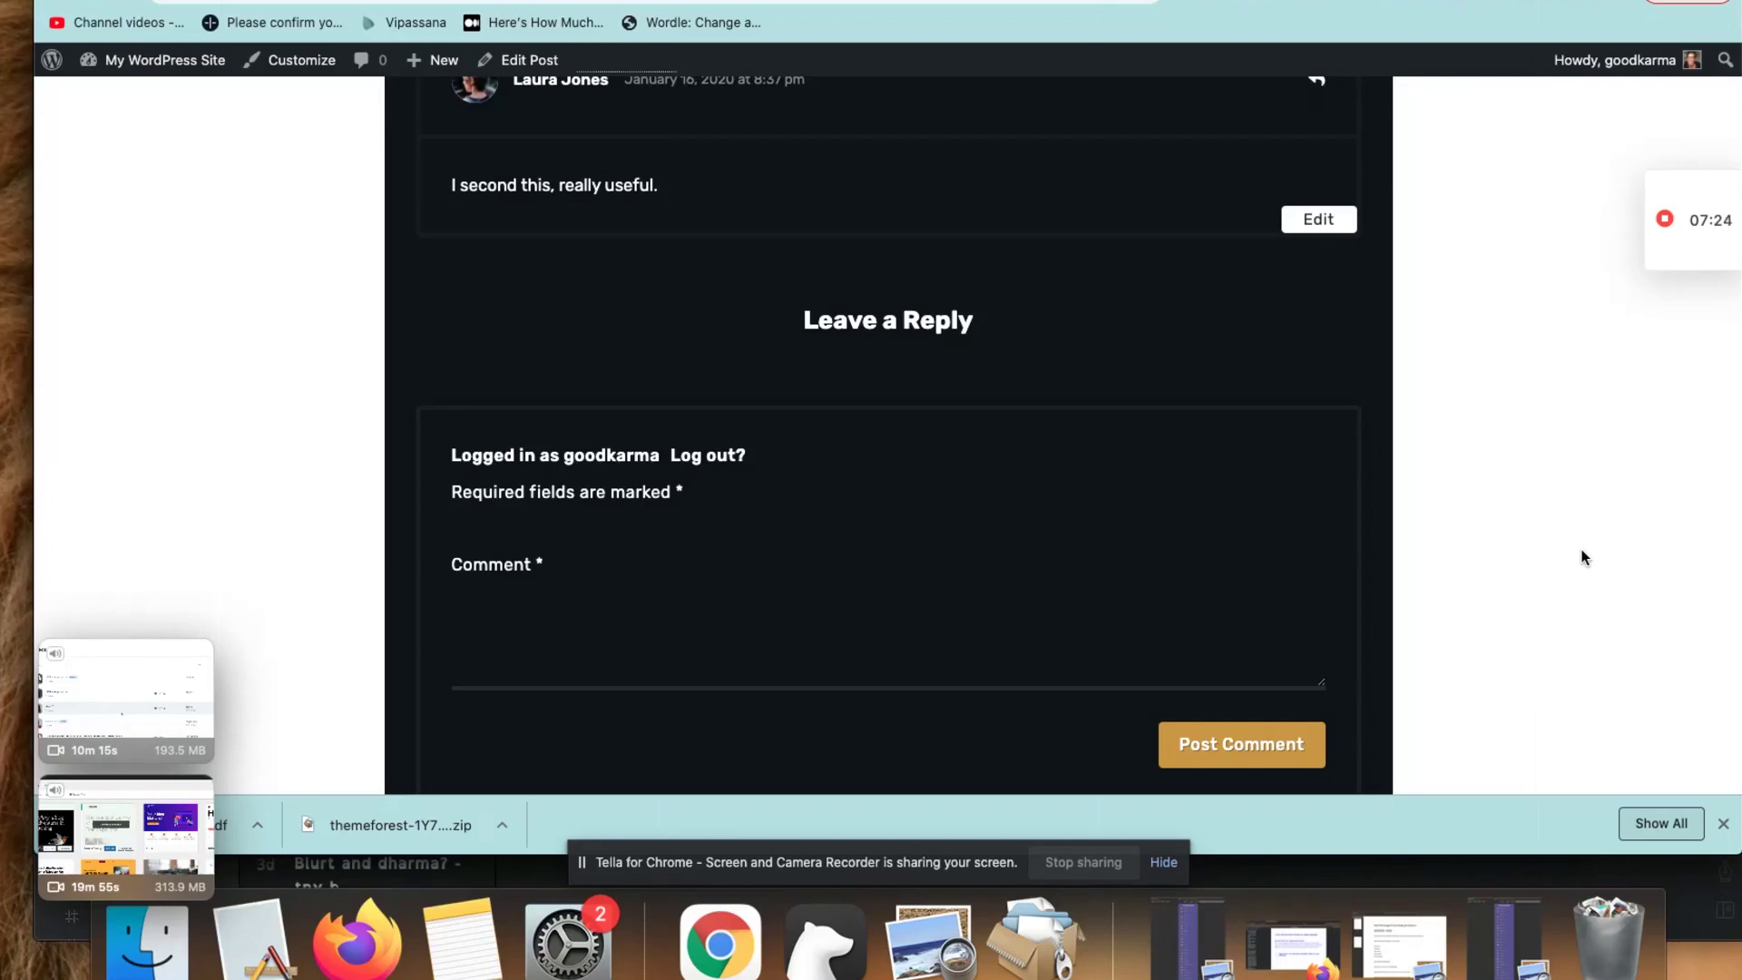
{"action": "scroll", "coordinate": [1584, 557], "scroll_direction": "up", "scroll_amount": 12}
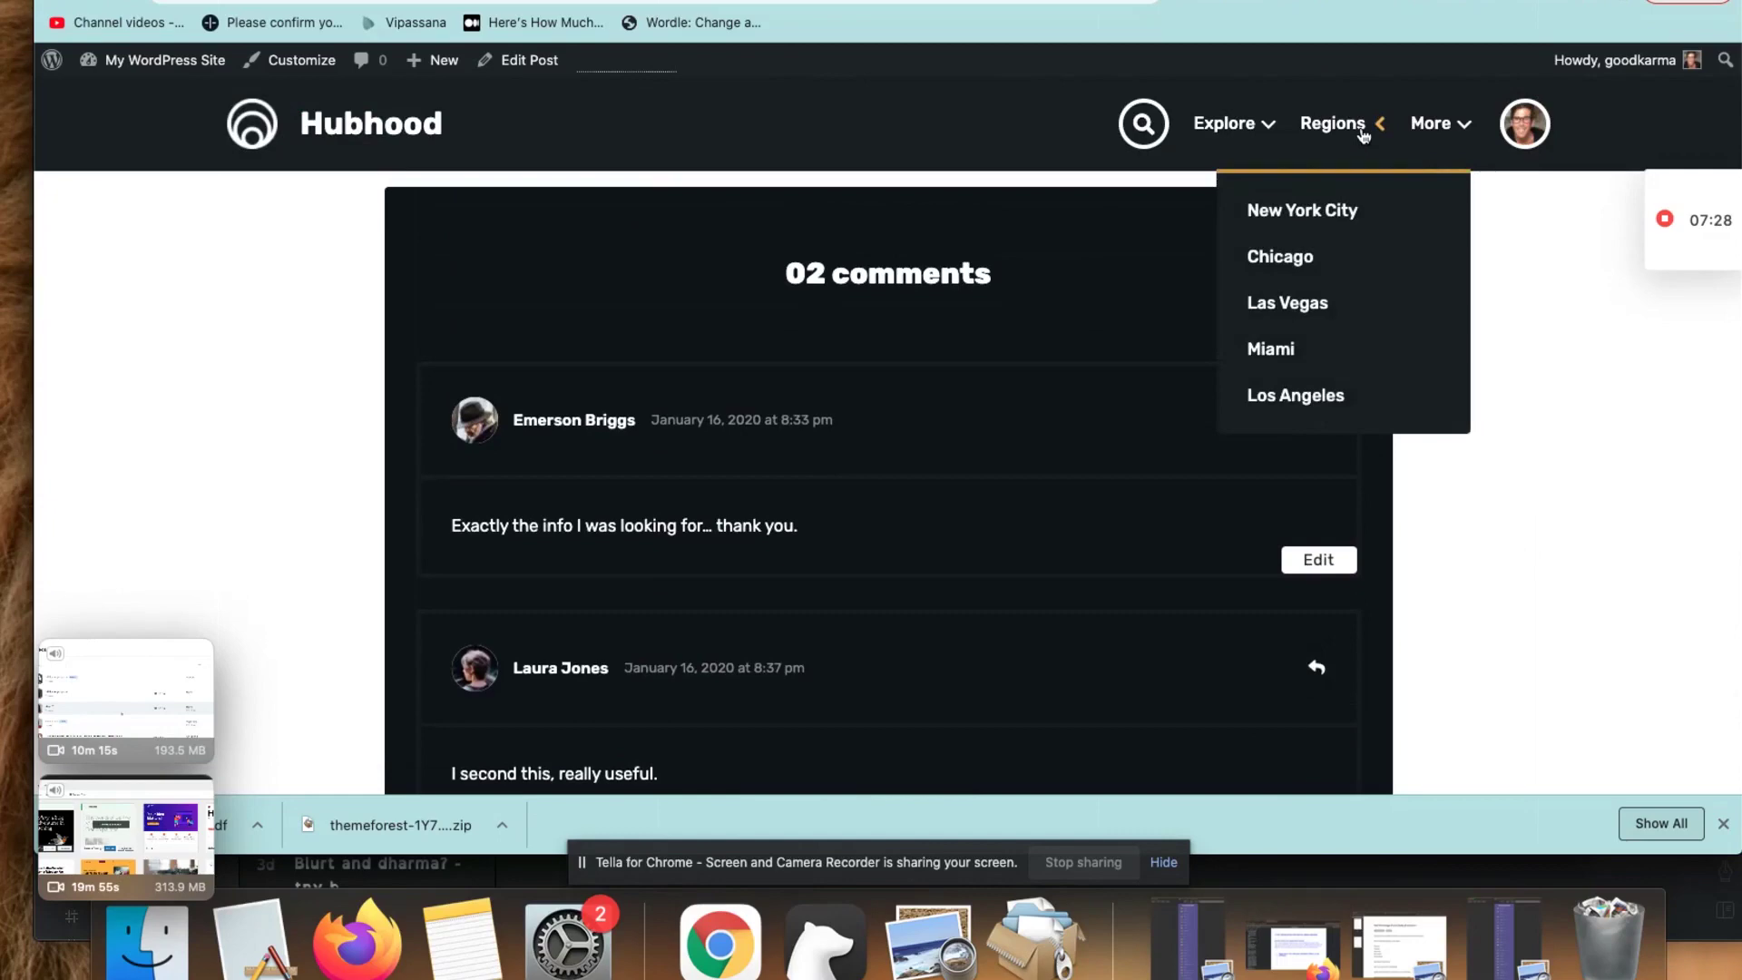
- Open the account menu from the profile avatar in the Hubhood header
{"action": "mouse_move", "coordinate": [1250, 132]}
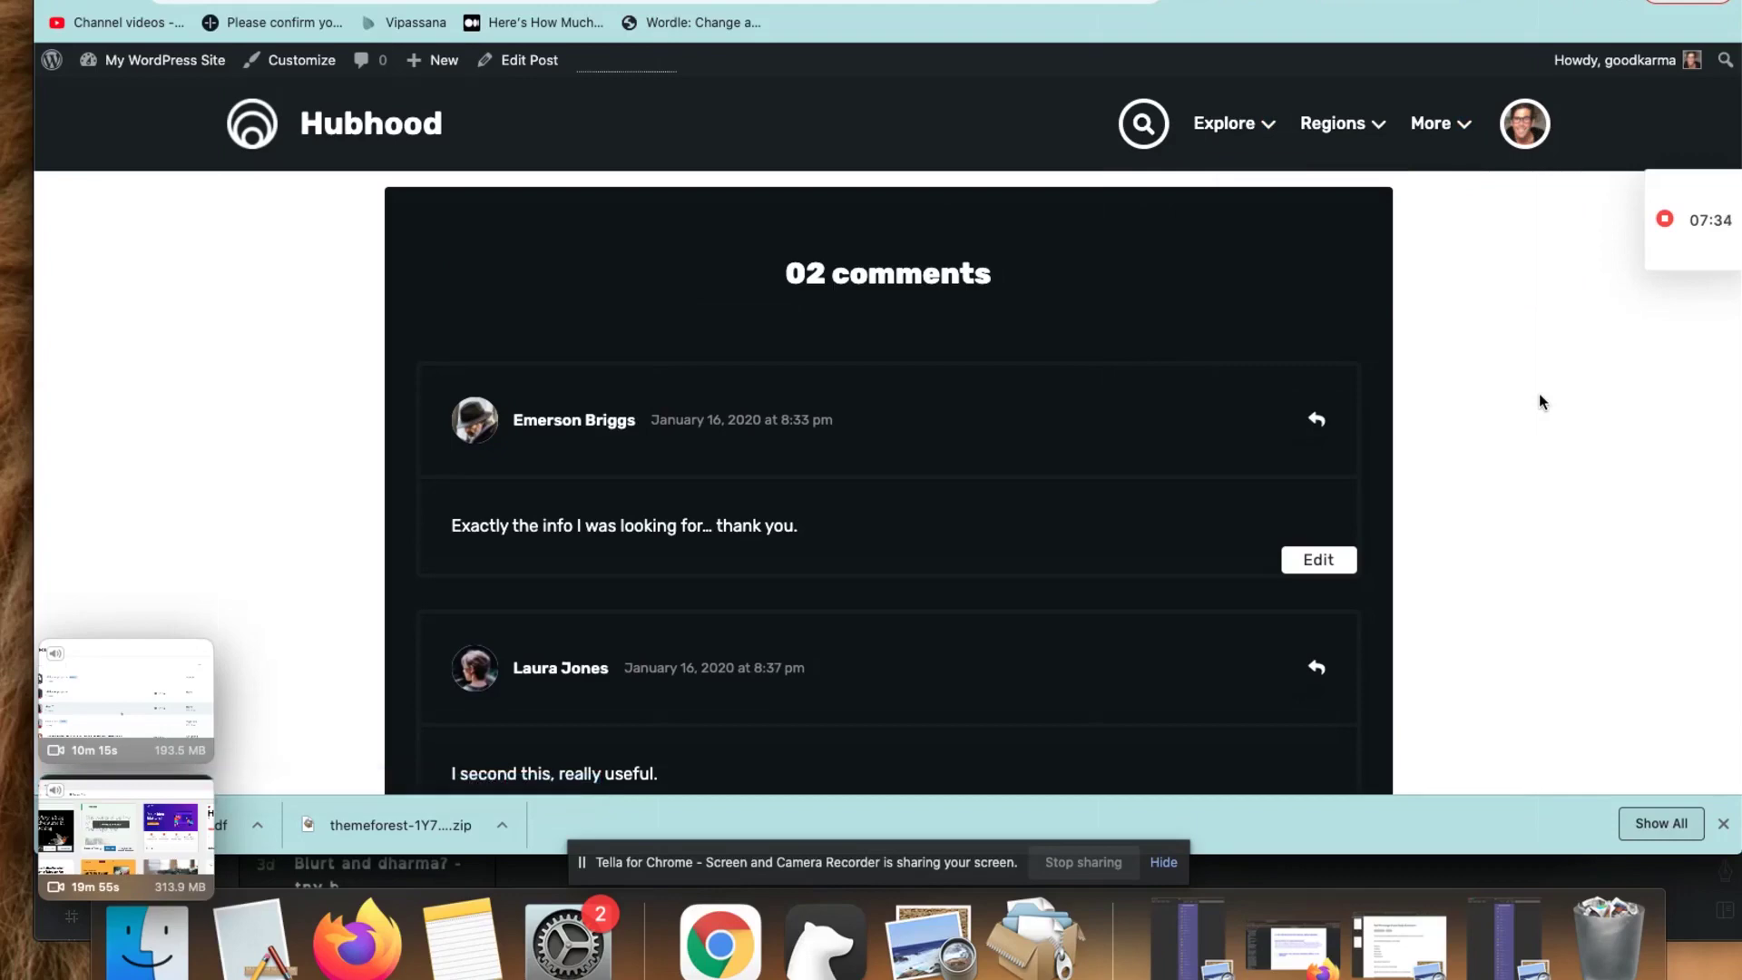
{"action": "left_click", "coordinate": [1529, 120]}
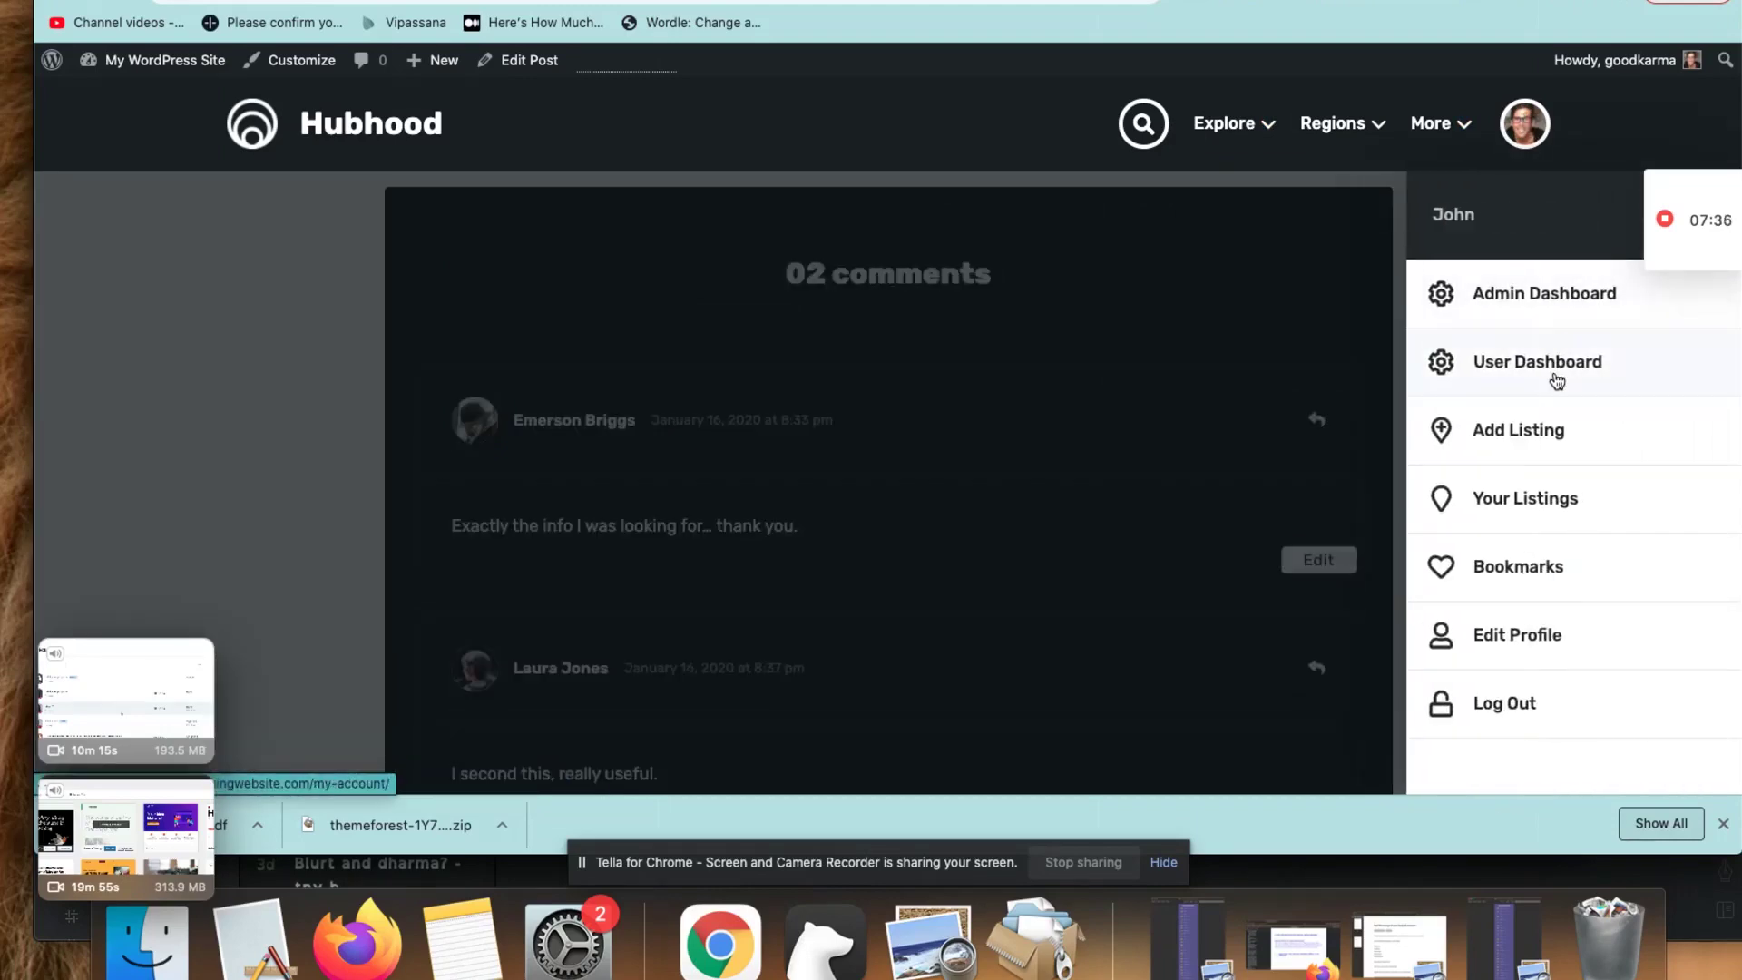